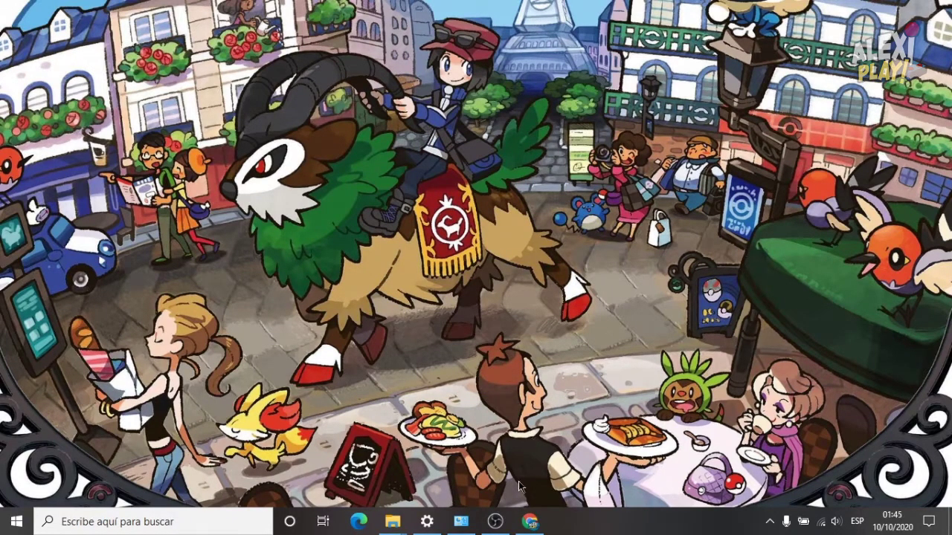
# - Switch to Chrome, view the PKHeX download page on Project Pokémon, and minimise the browser to reveal the files folder
pyautogui.click(529, 522)
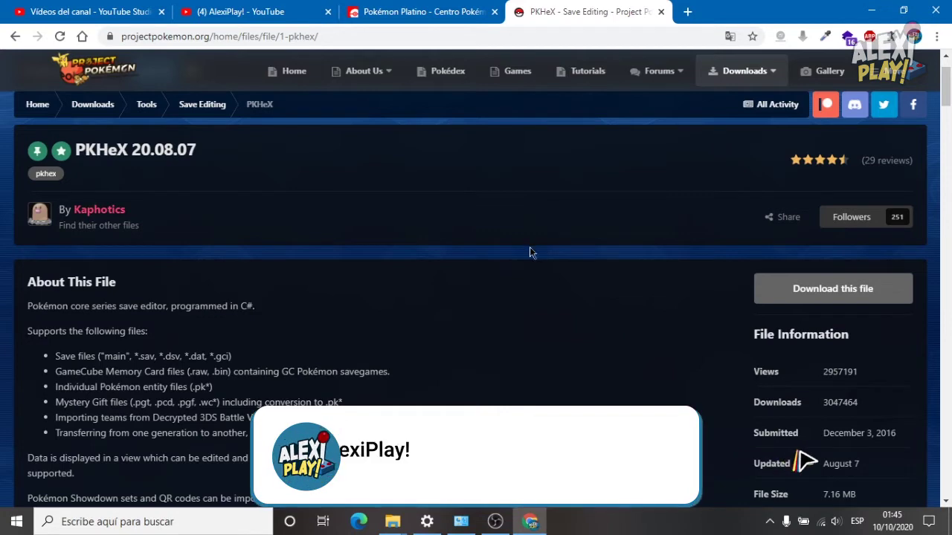
pyautogui.scroll(-2, 552, 378)
pyautogui.scroll(2, 598, 360)
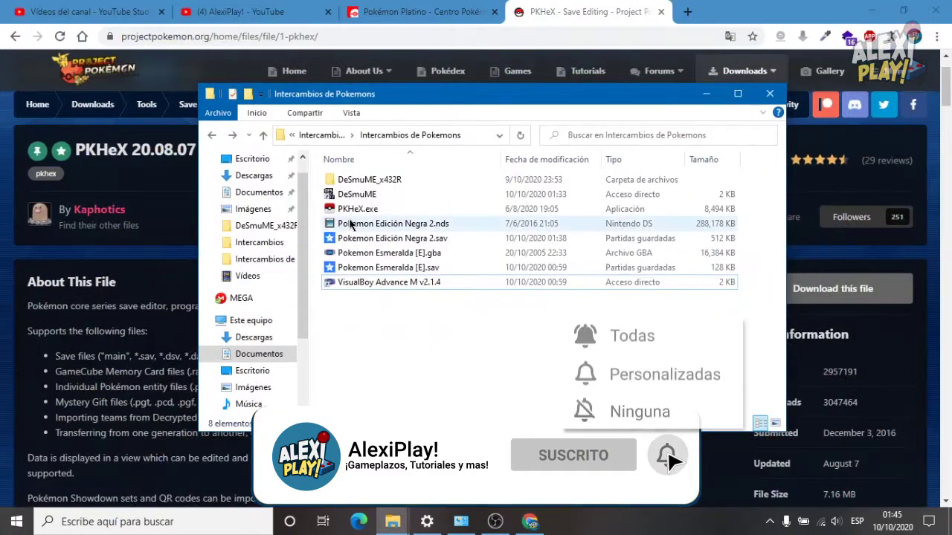
pyautogui.click(870, 10)
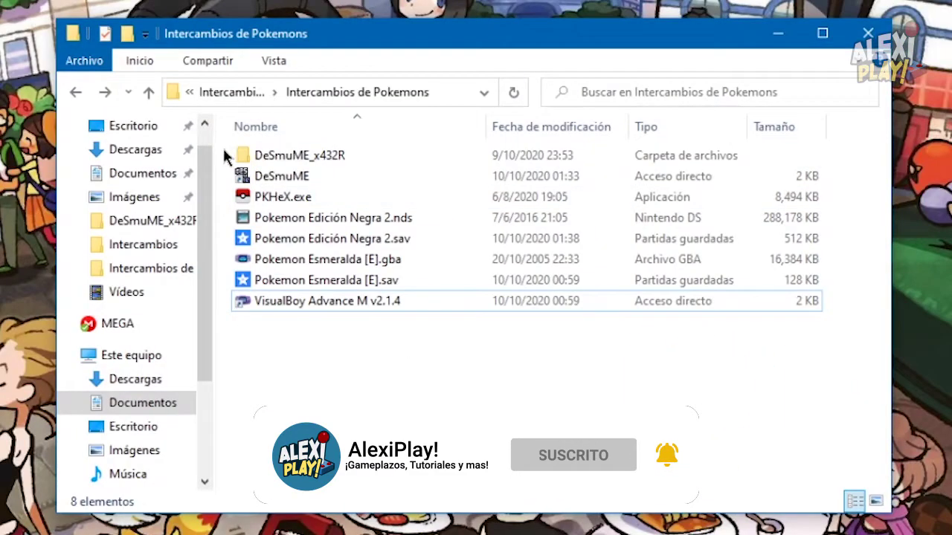
# - Examine the emulator, game ROM, save and PKHeX.exe files in the Intercambios de Pokemons folder
pyautogui.moveTo(225, 158); pyautogui.dragTo(272, 177)
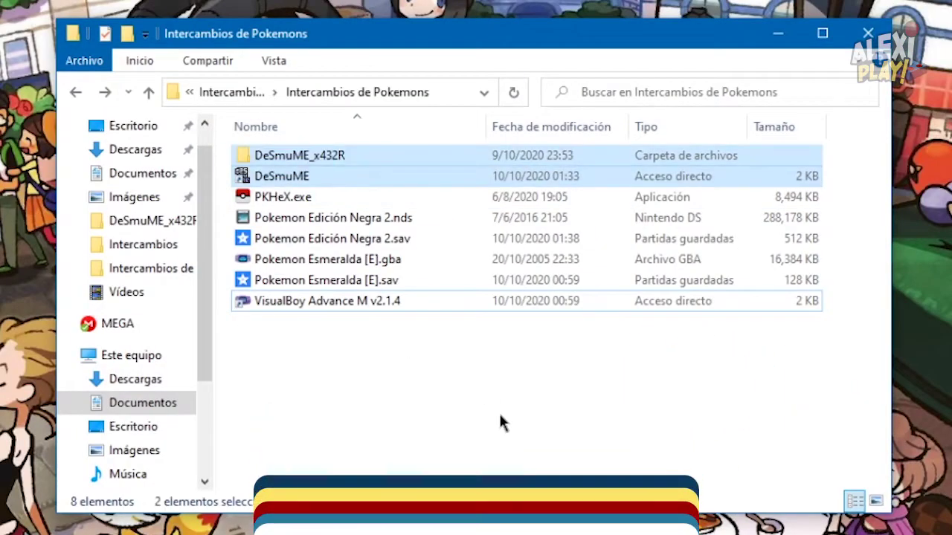
pyautogui.click(498, 411)
pyautogui.moveTo(228, 156); pyautogui.dragTo(336, 175)
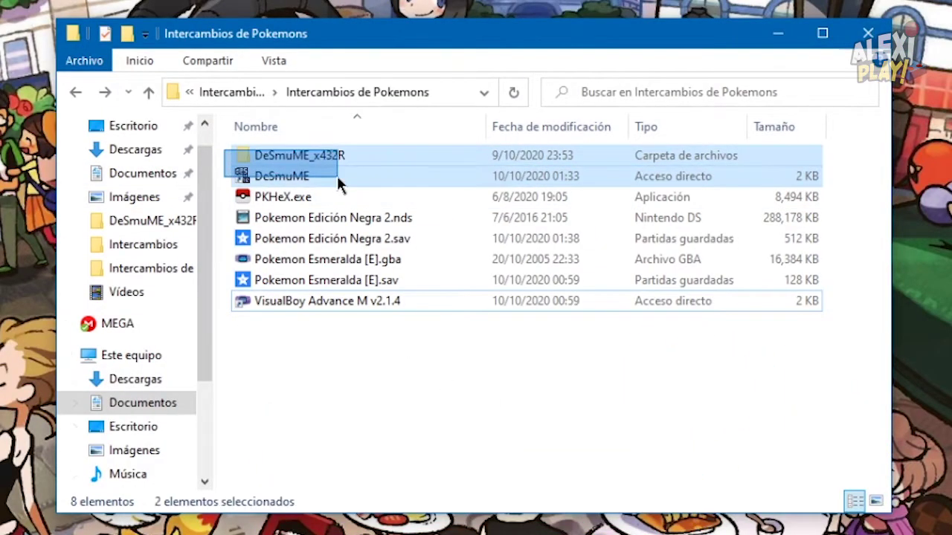
pyautogui.click(519, 438)
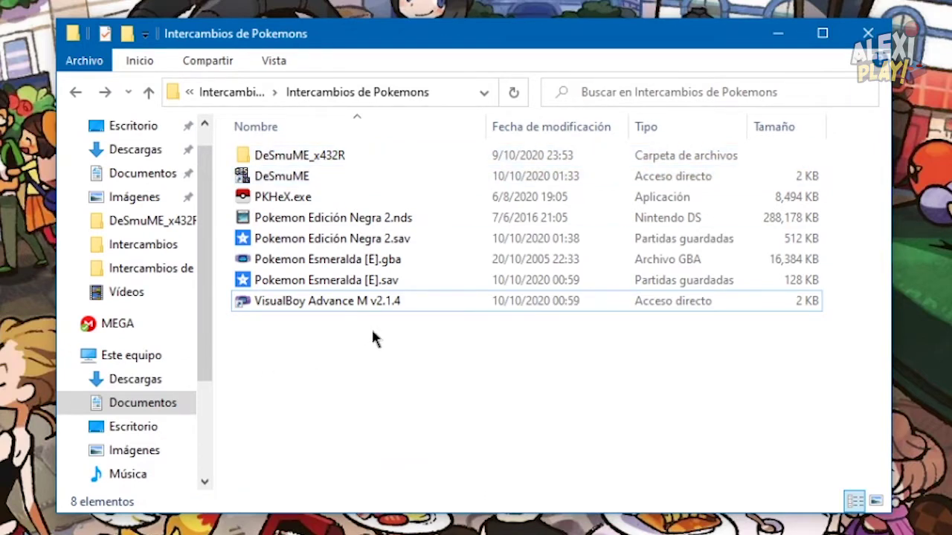
pyautogui.moveTo(228, 211); pyautogui.dragTo(329, 334)
pyautogui.click(398, 360)
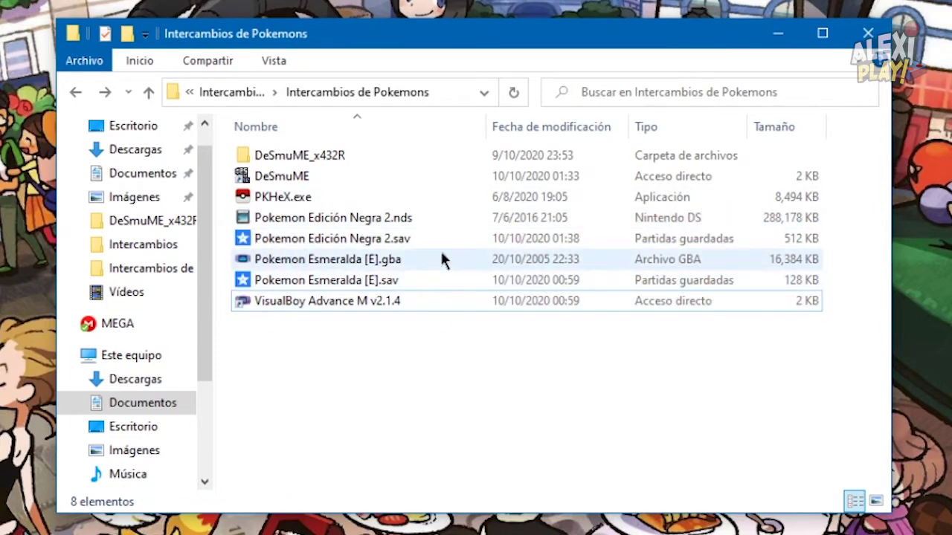
pyautogui.click(320, 259)
pyautogui.click(336, 280)
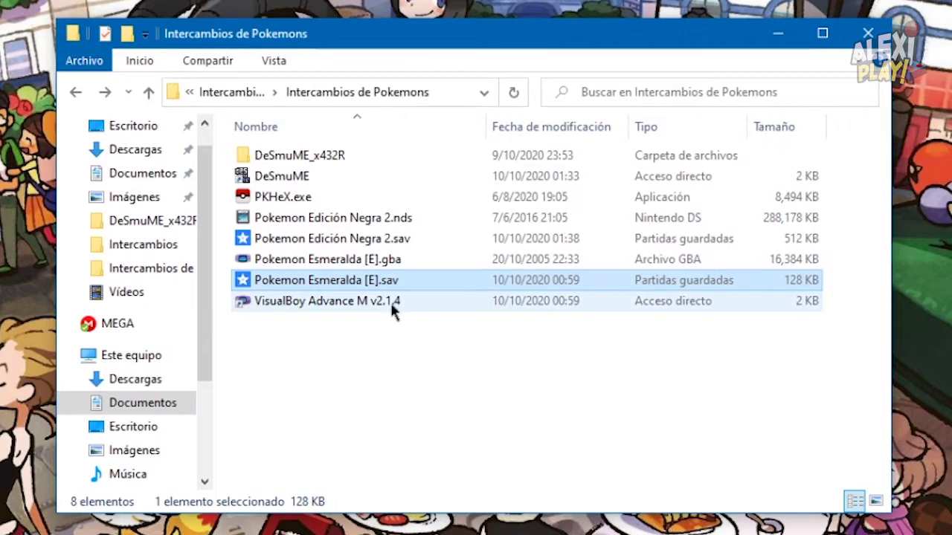
pyautogui.click(368, 299)
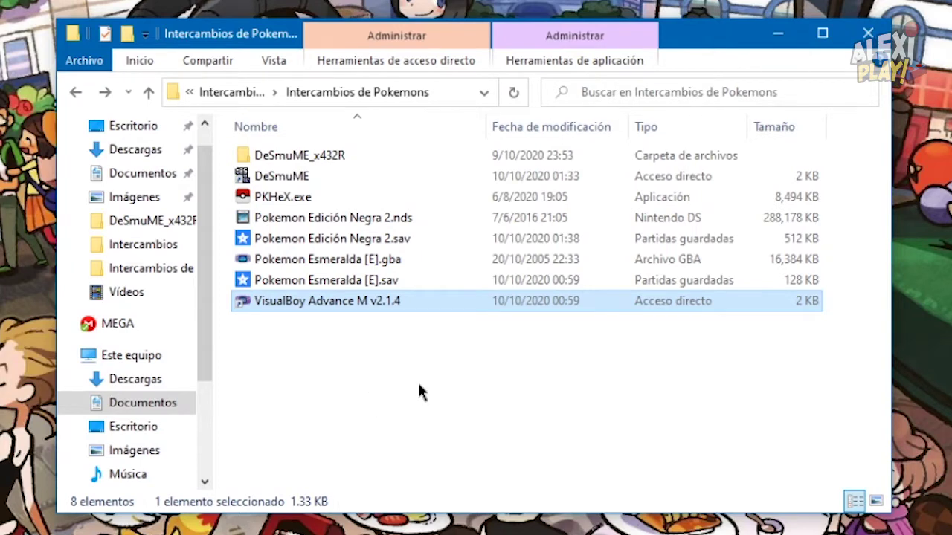
pyautogui.moveTo(376, 401); pyautogui.dragTo(235, 276)
pyautogui.click(288, 336)
pyautogui.click(276, 310)
pyautogui.click(282, 197)
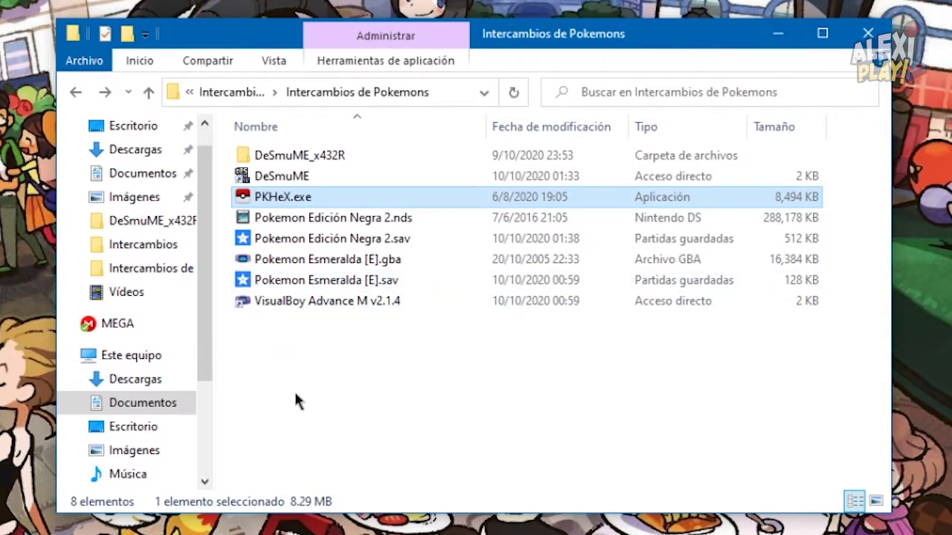
pyautogui.click(282, 238)
pyautogui.click(372, 344)
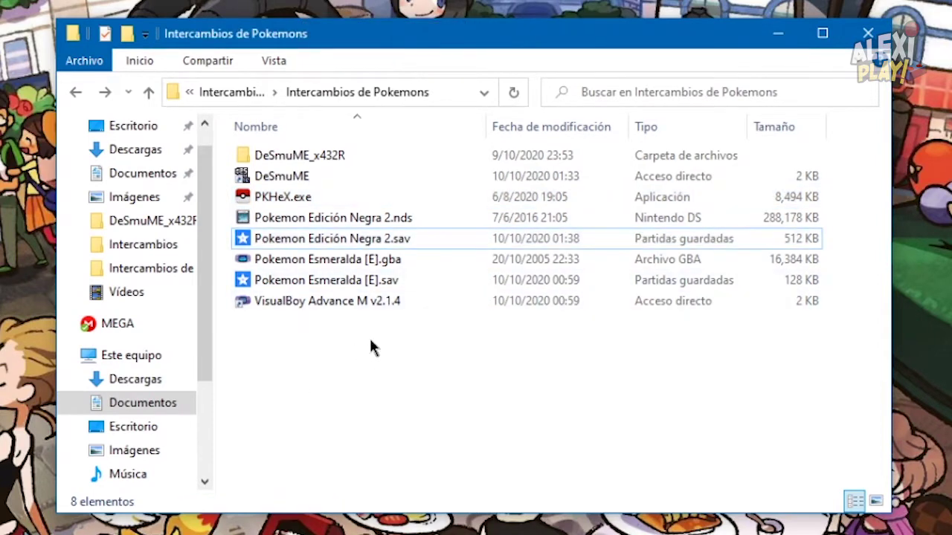
# - Launch PKHeX.exe and load the save file Pokemon Edición Negra 2.sav into it
pyautogui.doubleClick(288, 197)
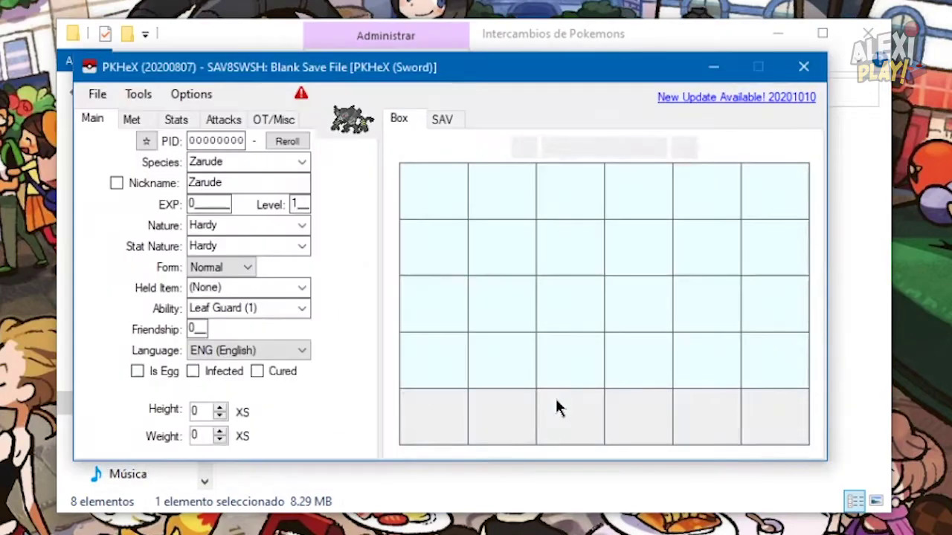
pyautogui.moveTo(312, 68); pyautogui.dragTo(573, 97)
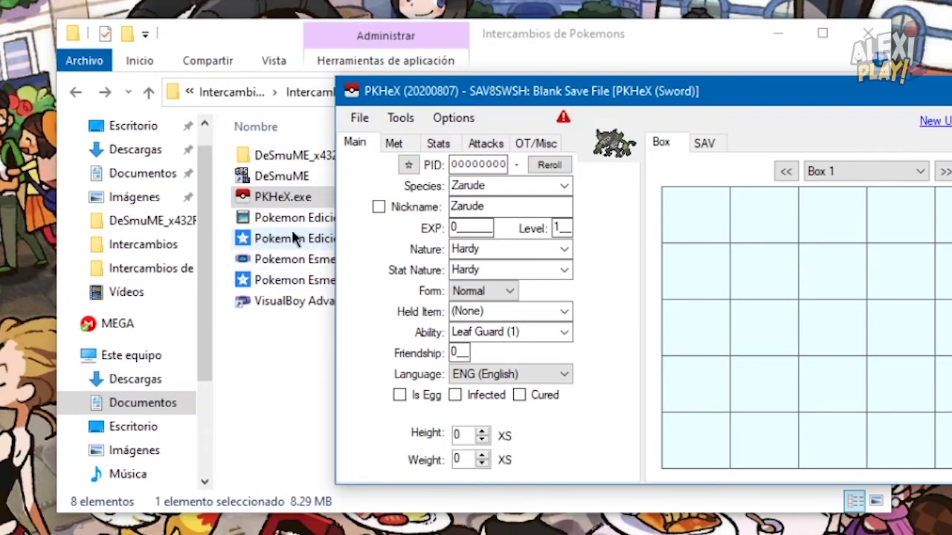
pyautogui.moveTo(273, 238); pyautogui.dragTo(604, 265)
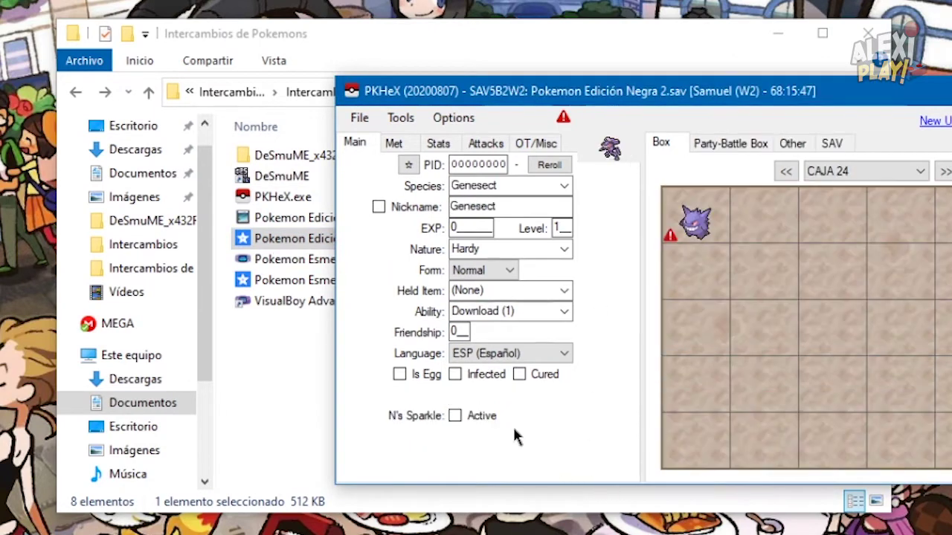
# - Browse the Pokémon stored in several boxes, including CAJA 4, CAJA 1 and CAJA 12, and view the party
pyautogui.click(855, 171)
pyautogui.click(841, 233)
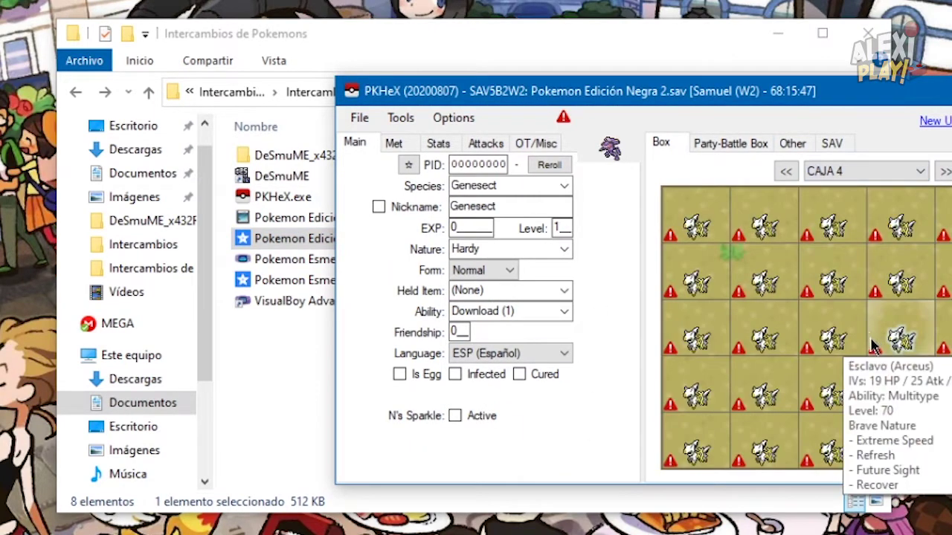
pyautogui.scroll(2, 867, 306)
pyautogui.click(863, 171)
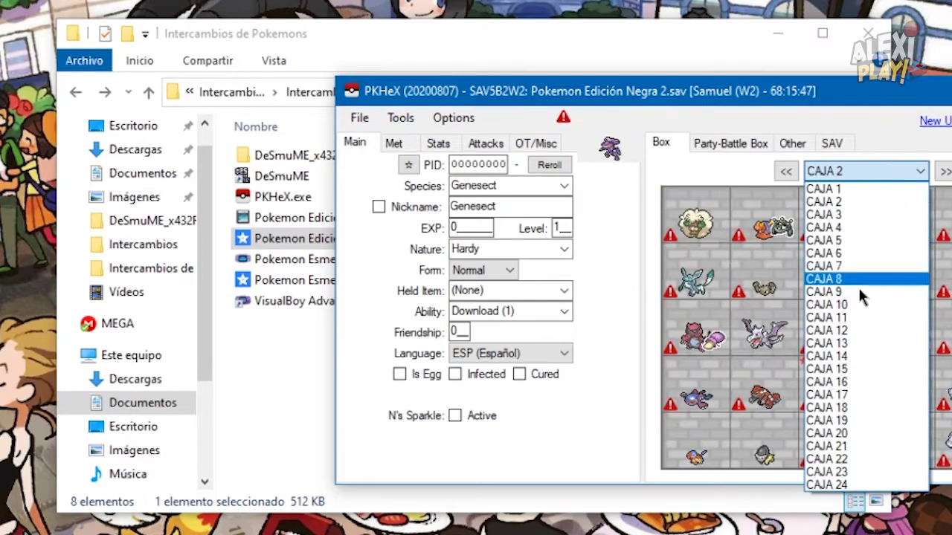
pyautogui.click(826, 189)
pyautogui.click(837, 172)
pyautogui.click(827, 313)
pyautogui.moveTo(931, 247)
pyautogui.moveTo(914, 438)
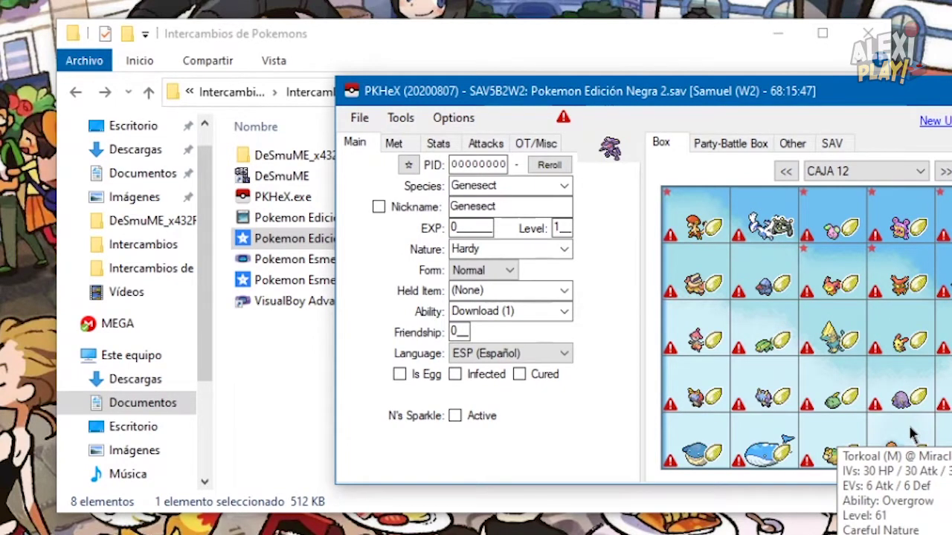
pyautogui.click(754, 149)
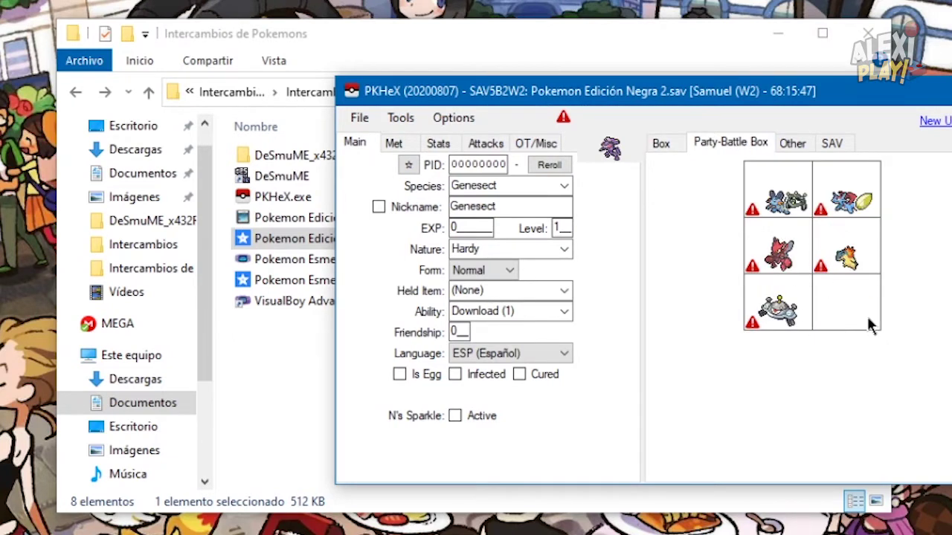
# - Look through the available interface languages and the file commands, leaving the language on English
pyautogui.click(459, 119)
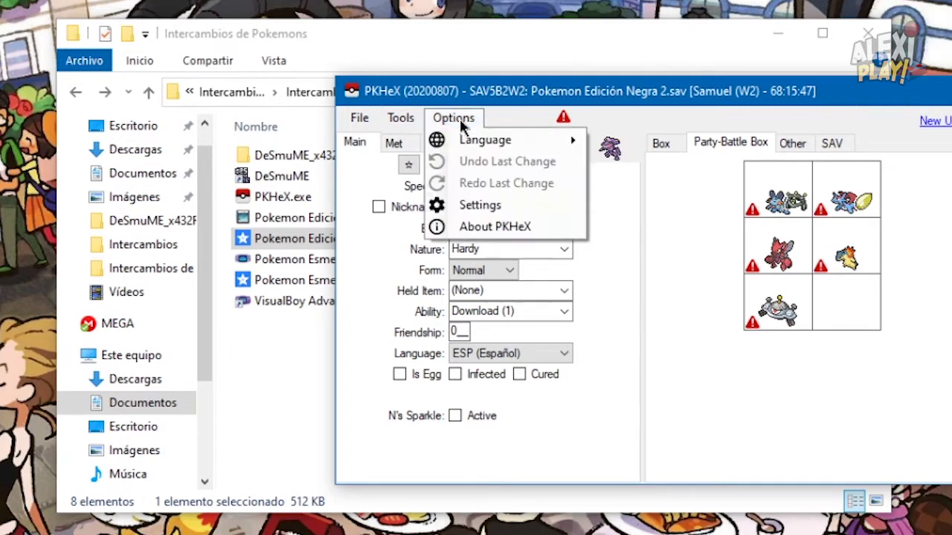
pyautogui.moveTo(527, 140)
pyautogui.click(681, 144)
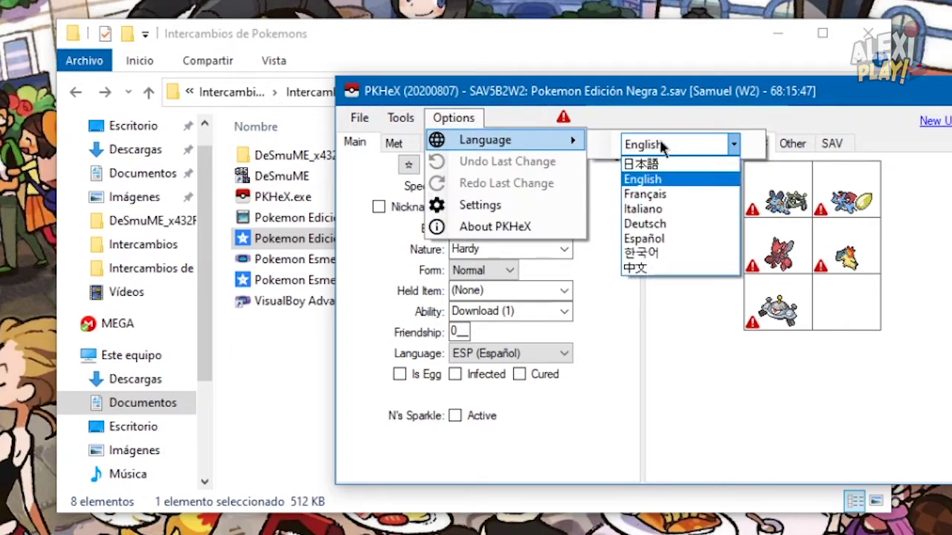
pyautogui.click(518, 116)
pyautogui.click(360, 118)
pyautogui.click(373, 307)
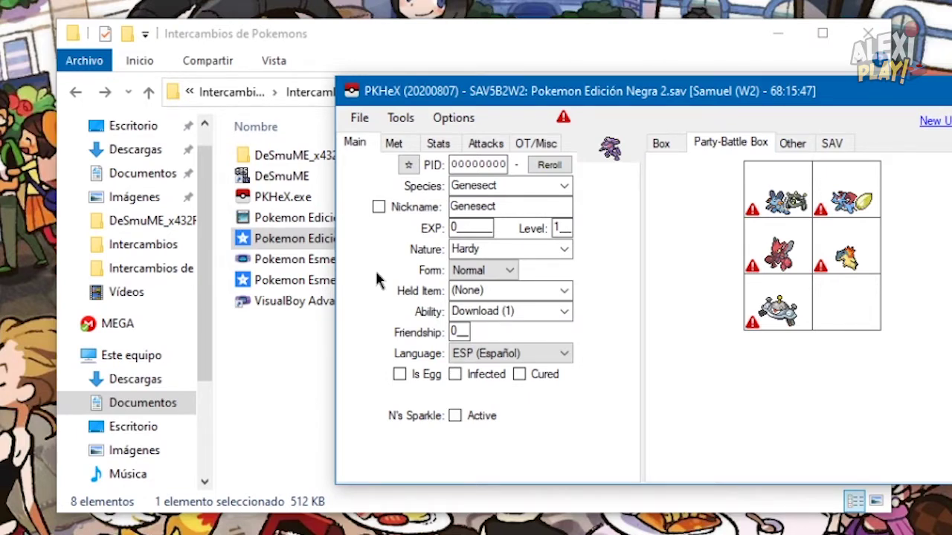
# - Set the edited Pokémon's species to Kadabra and its level to 99
pyautogui.click(559, 185)
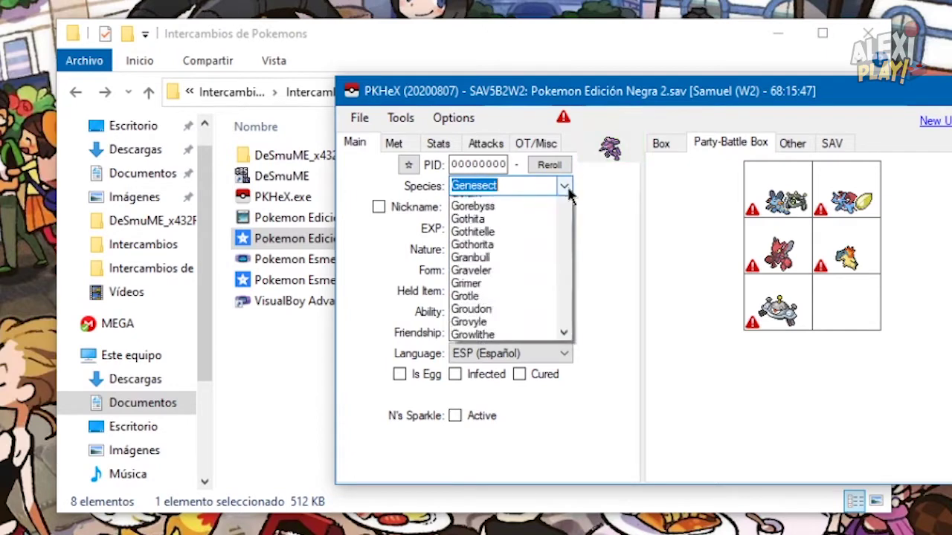
pyautogui.moveTo(560, 321); pyautogui.dragTo(565, 360)
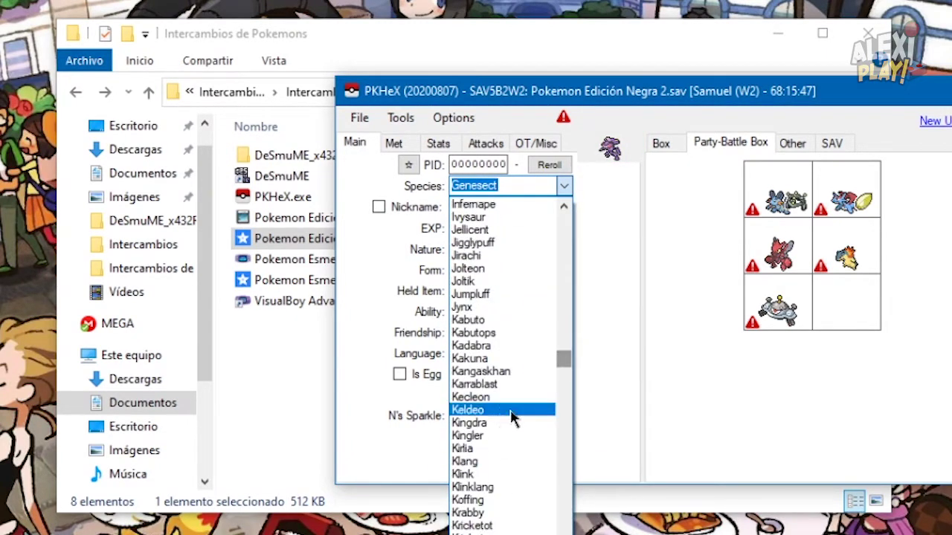
pyautogui.click(485, 344)
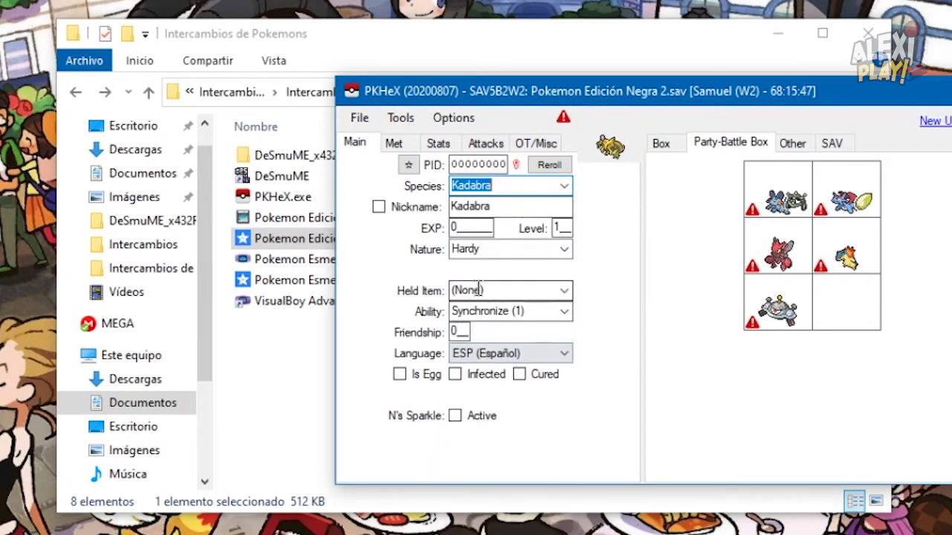
pyautogui.doubleClick(563, 228)
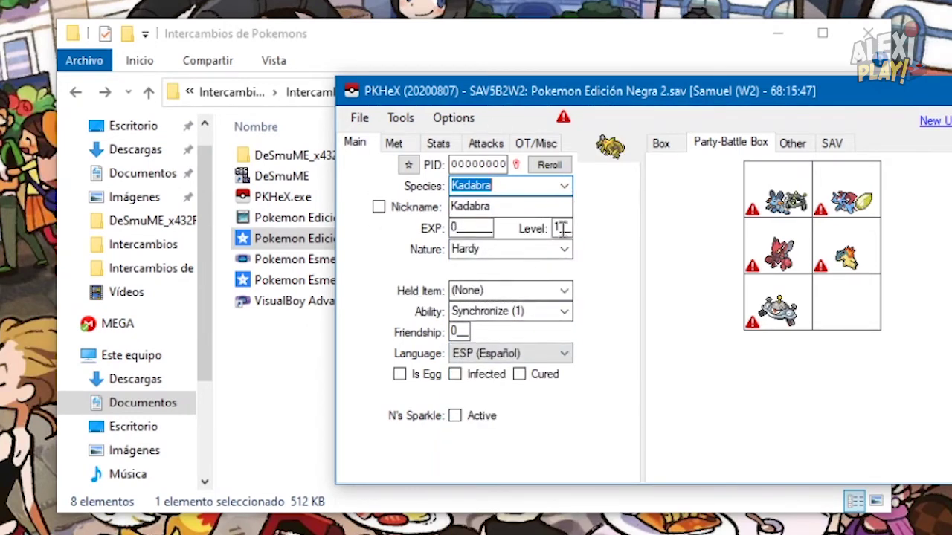
pyautogui.write('99')
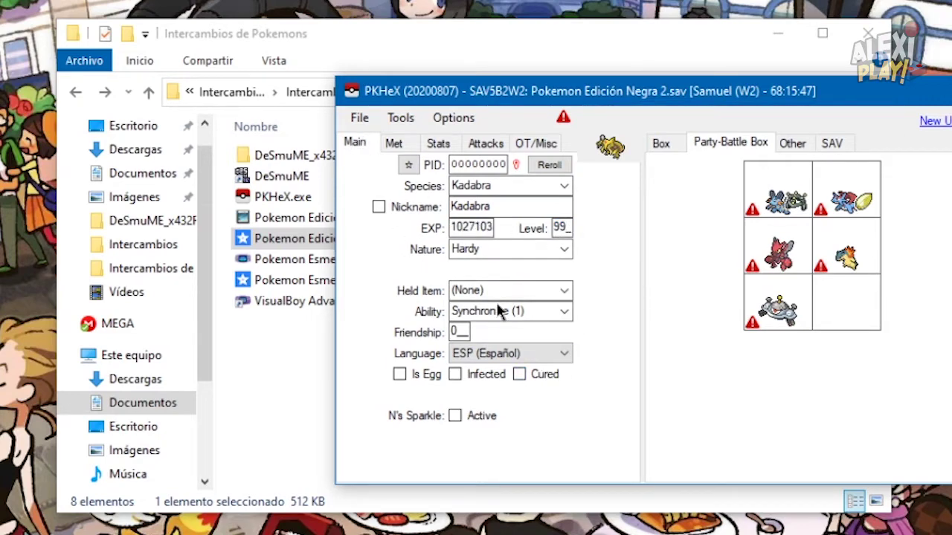
# - Set the Kadabra's origin game to Platinum and check its met location
pyautogui.click(391, 143)
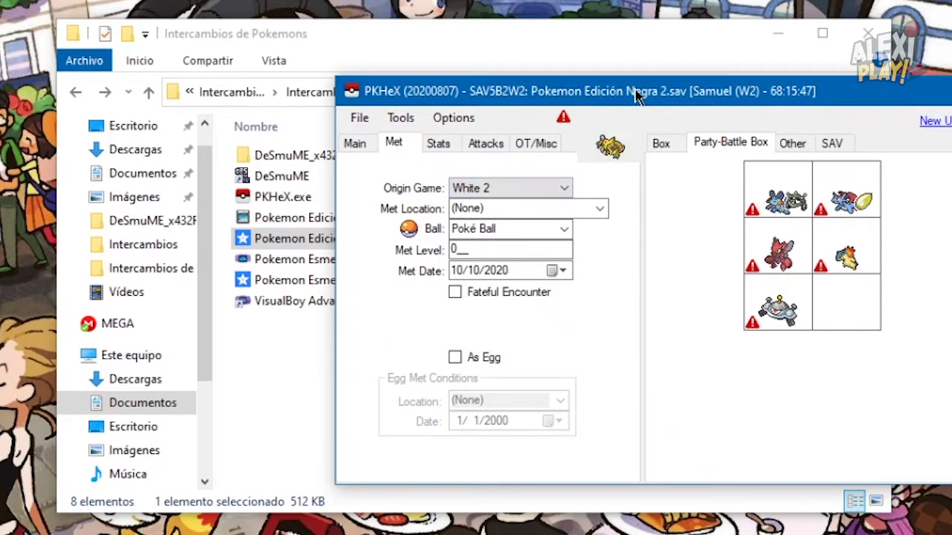
pyautogui.click(566, 191)
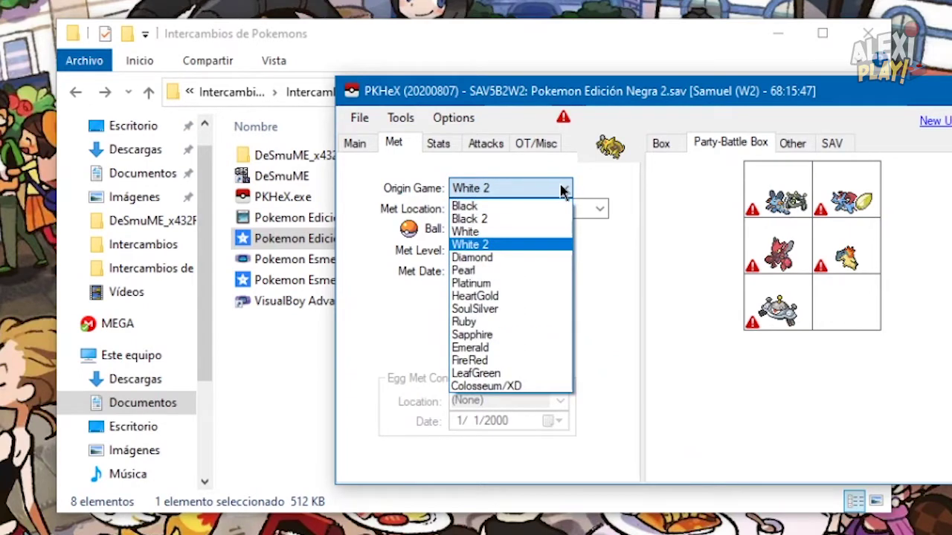
pyautogui.click(525, 284)
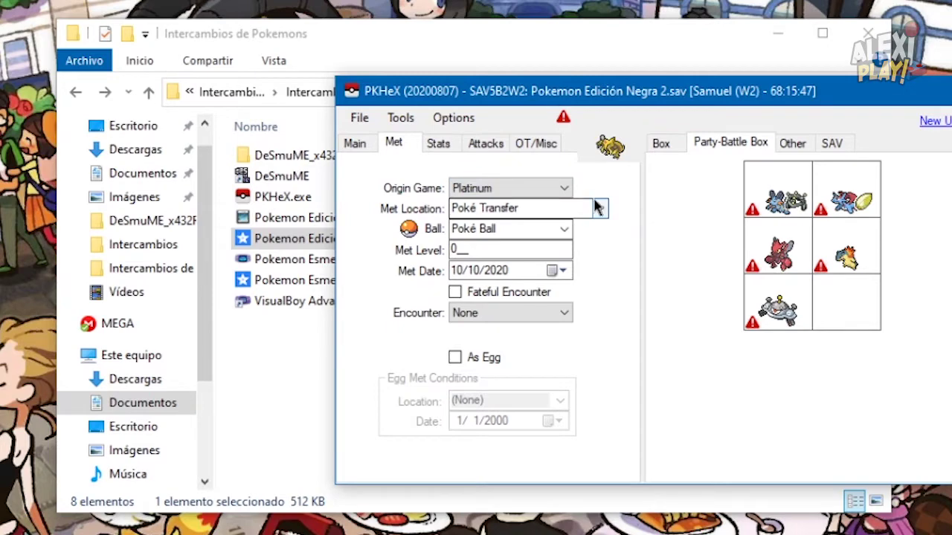
pyautogui.click(534, 195)
pyautogui.click(534, 195)
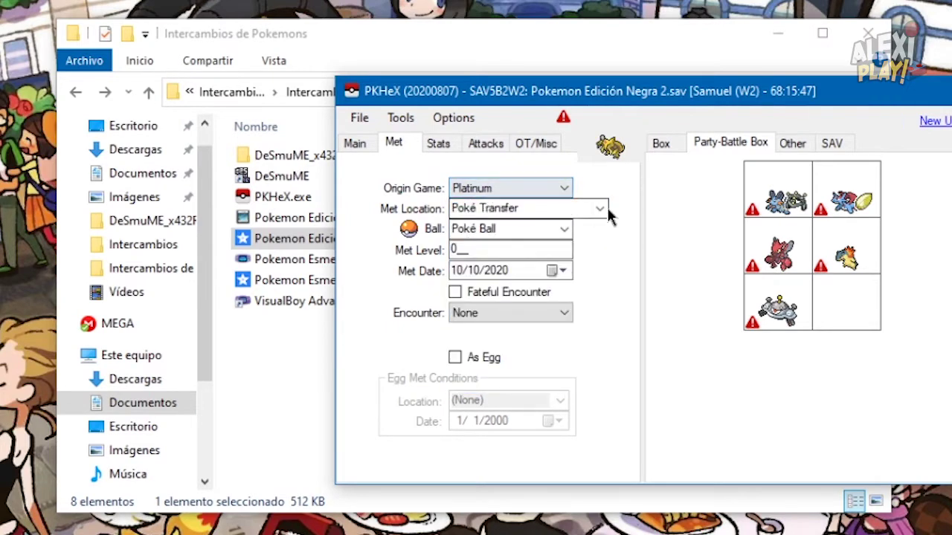
pyautogui.moveTo(521, 209); pyautogui.dragTo(441, 215)
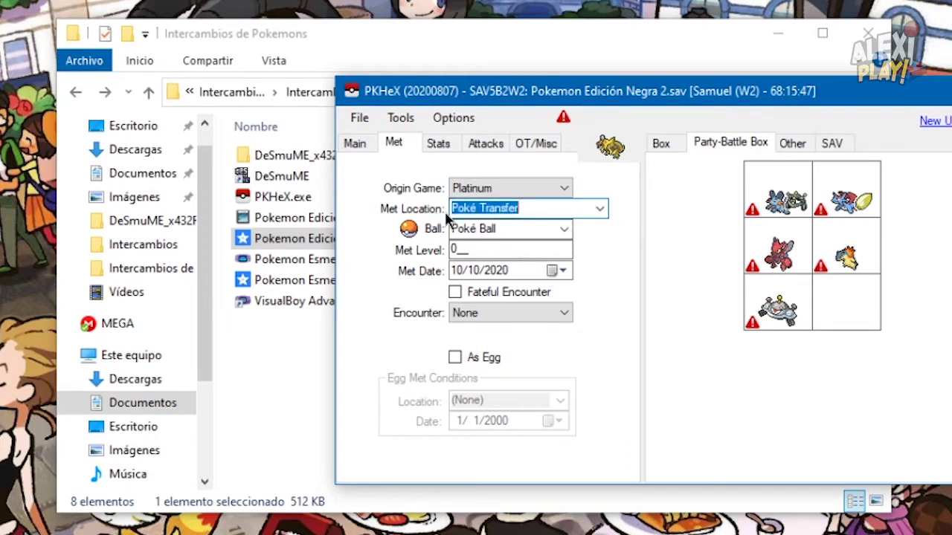
# - Try Pearl and SoulSilver as the Kadabra's origin game
pyautogui.click(537, 190)
pyautogui.click(498, 271)
pyautogui.click(525, 187)
pyautogui.click(504, 309)
# - Set the Kadabra's origin game to White and look through the met locations it offers
pyautogui.click(514, 192)
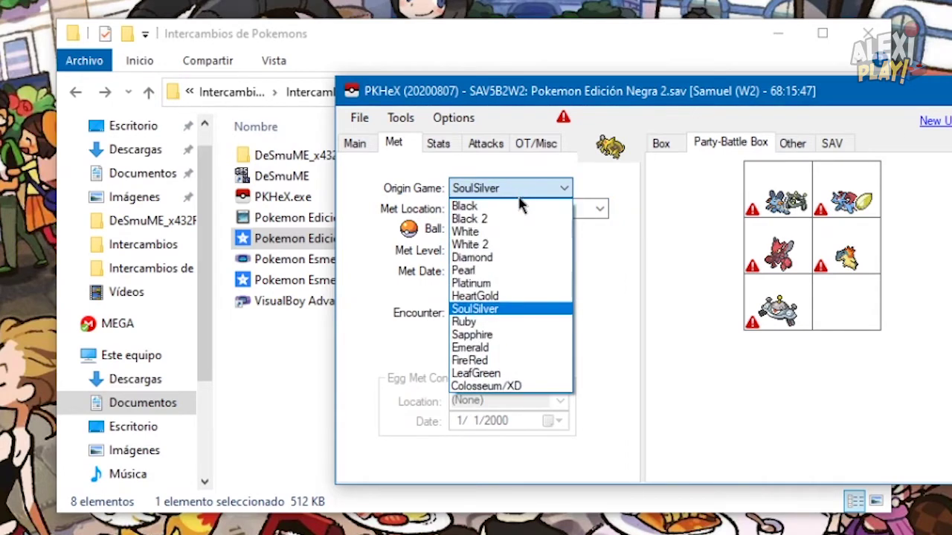
pyautogui.click(506, 231)
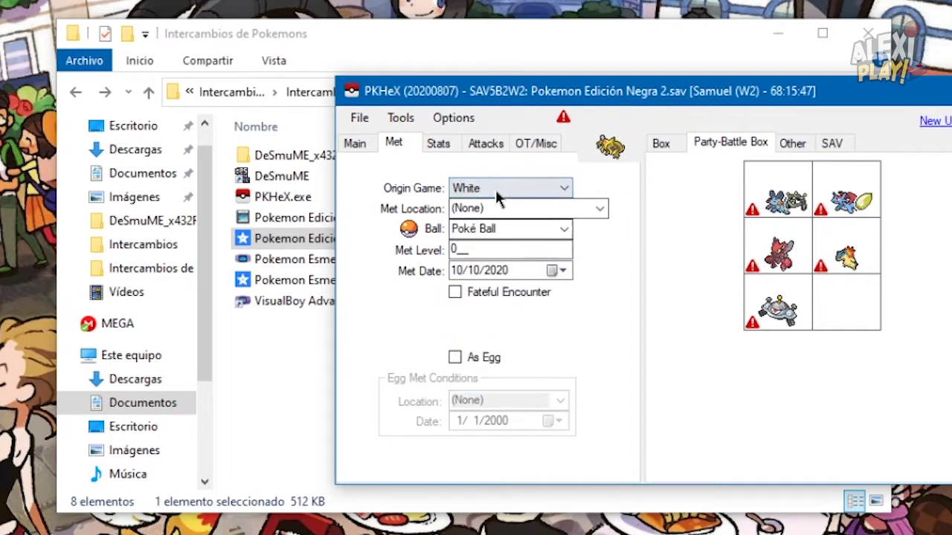
pyautogui.click(599, 209)
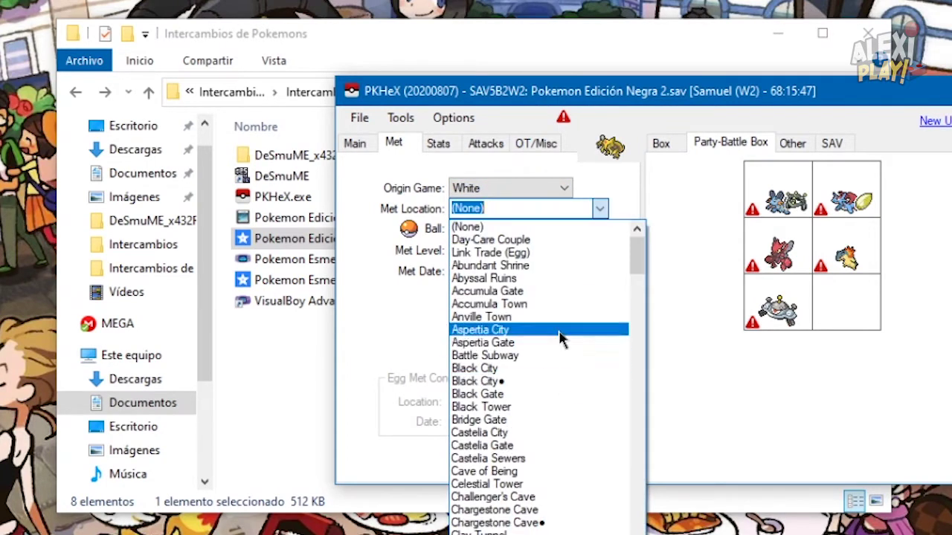
pyautogui.click(389, 336)
# - Set the Kadabra's origin game to Platinum and its first move to Psybeam
pyautogui.click(522, 191)
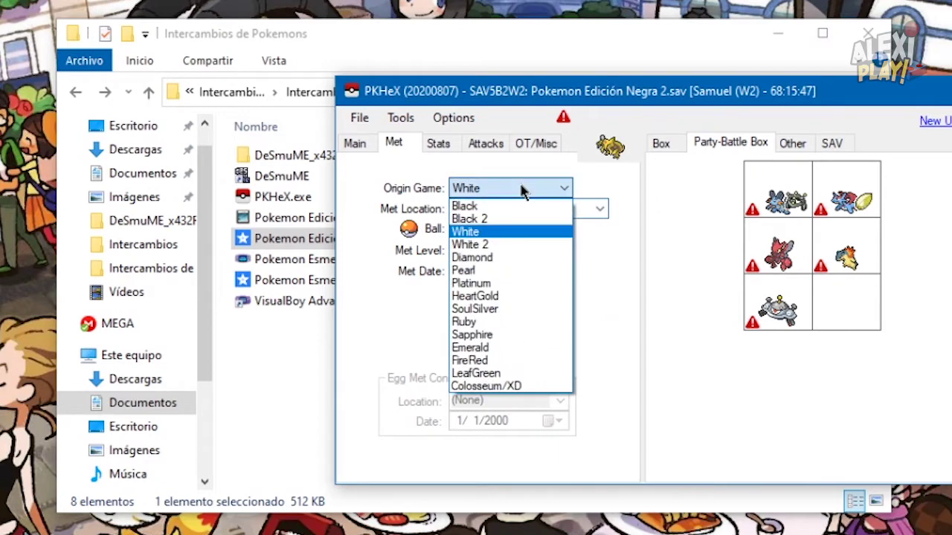
pyautogui.click(513, 284)
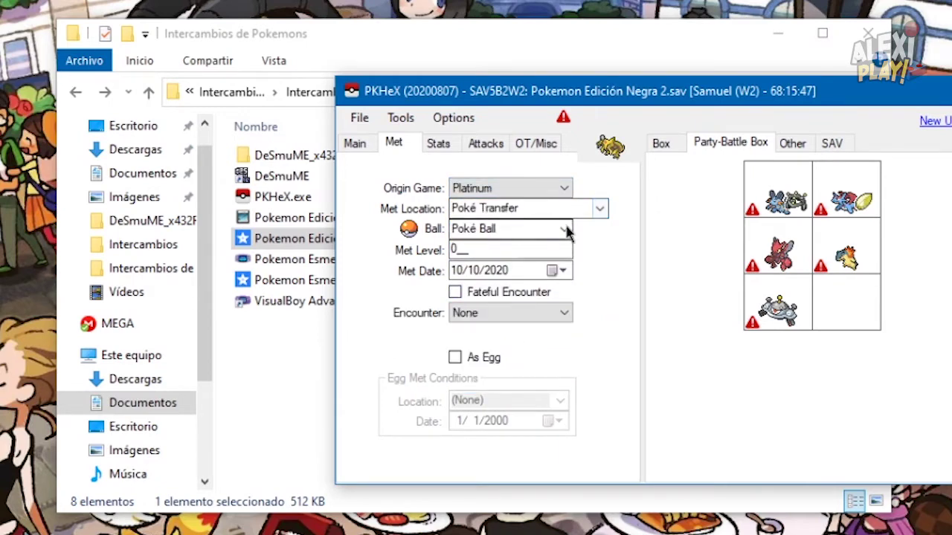
pyautogui.click(479, 144)
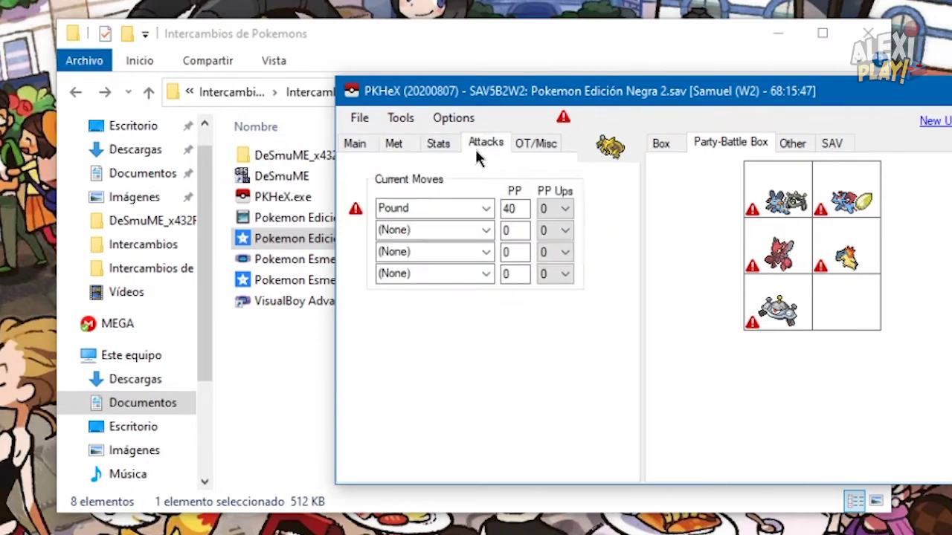
pyautogui.click(488, 208)
pyautogui.scroll(-9, 482, 477)
pyautogui.scroll(1, 484, 272)
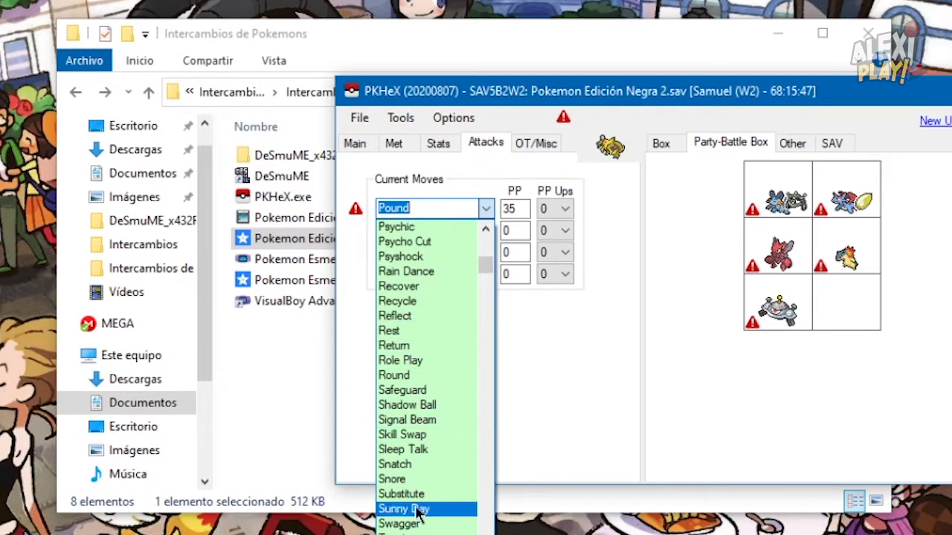
pyautogui.scroll(2, 431, 423)
pyautogui.scroll(2, 431, 423)
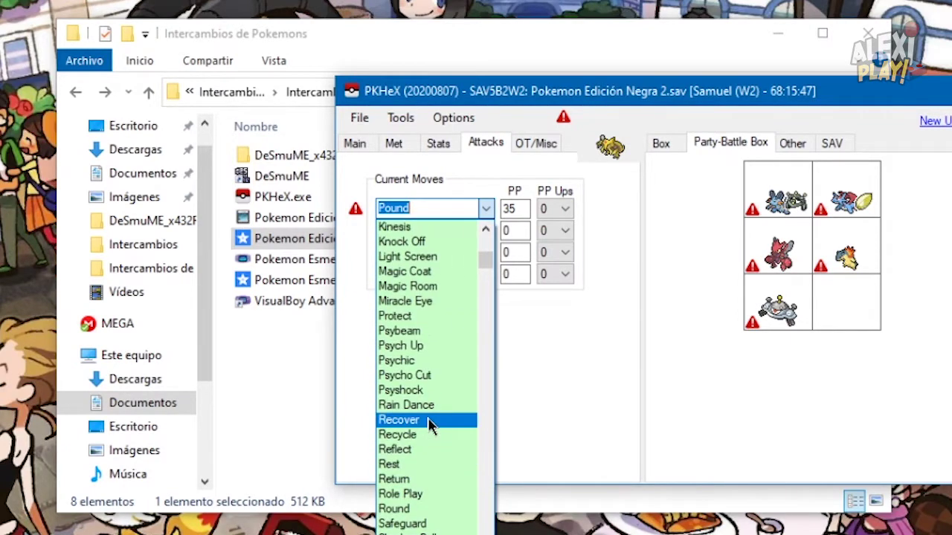
pyautogui.click(417, 337)
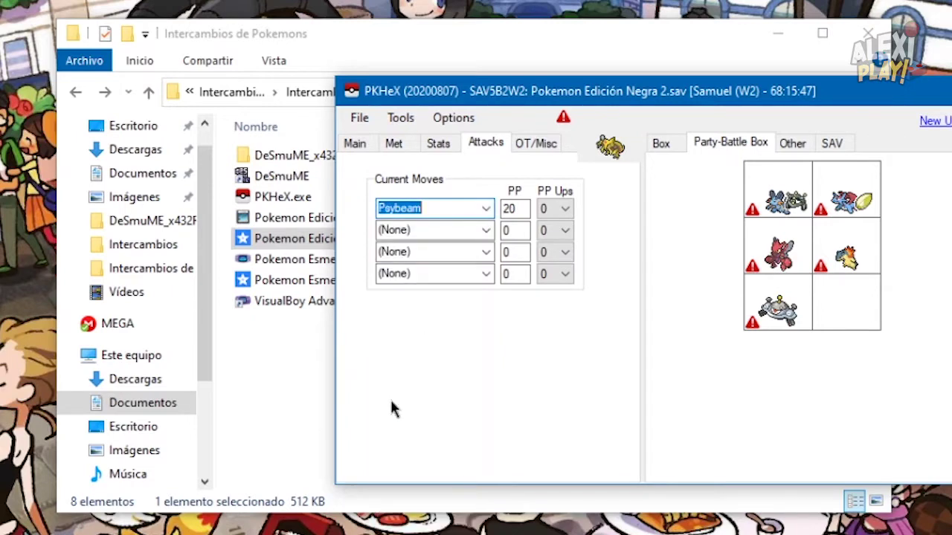
pyautogui.click(563, 214)
# - Check the Kadabra's original trainer information and place the edited Pokémon in the empty sixth party slot
pyautogui.click(536, 145)
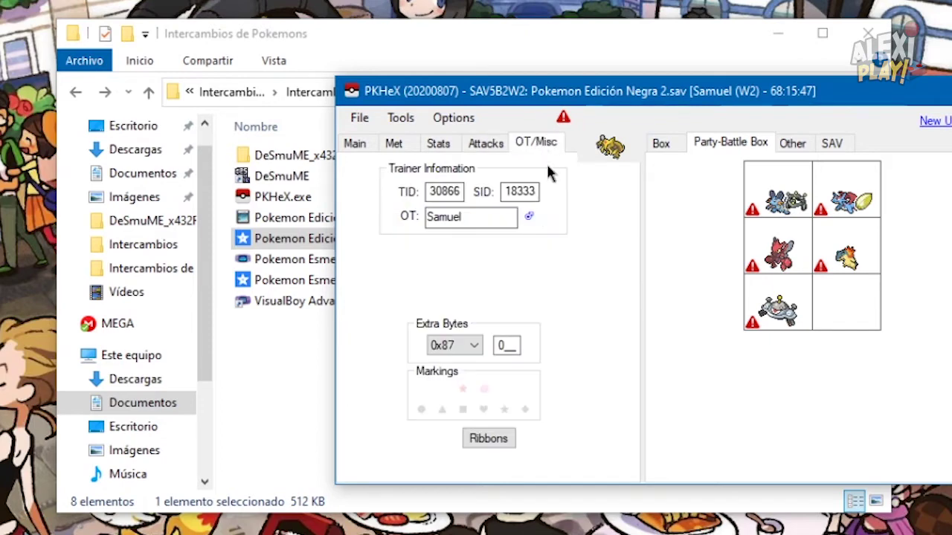
pyautogui.click(362, 144)
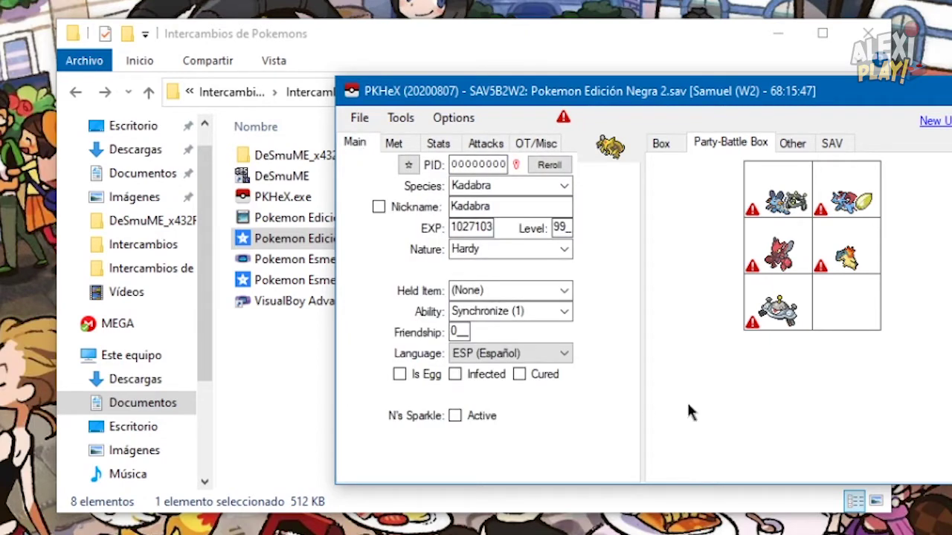
pyautogui.moveTo(608, 146); pyautogui.dragTo(848, 313)
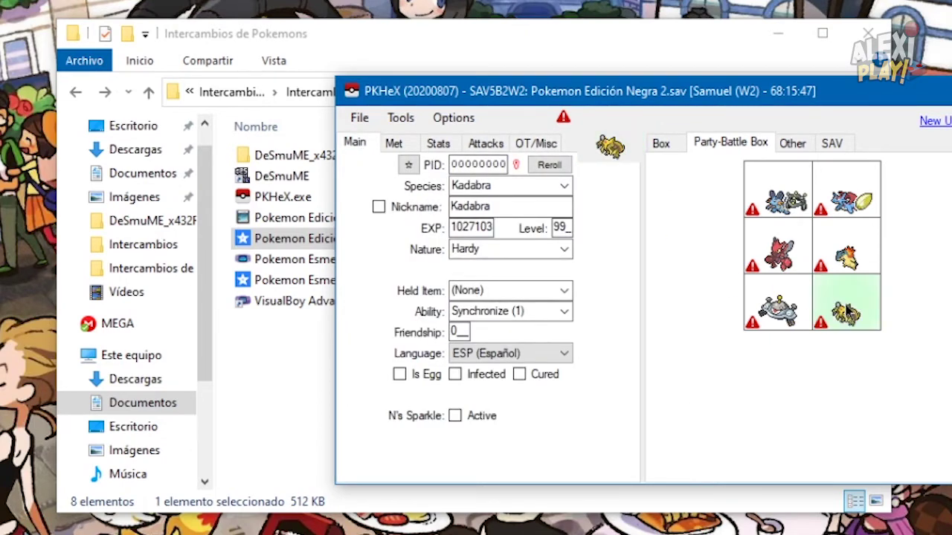
# - Export the edited save over the existing Pokemon Edición Negra 2.sav and close the save editor
pyautogui.click(357, 122)
pyautogui.moveTo(409, 183)
pyautogui.click(581, 186)
pyautogui.press('Return')
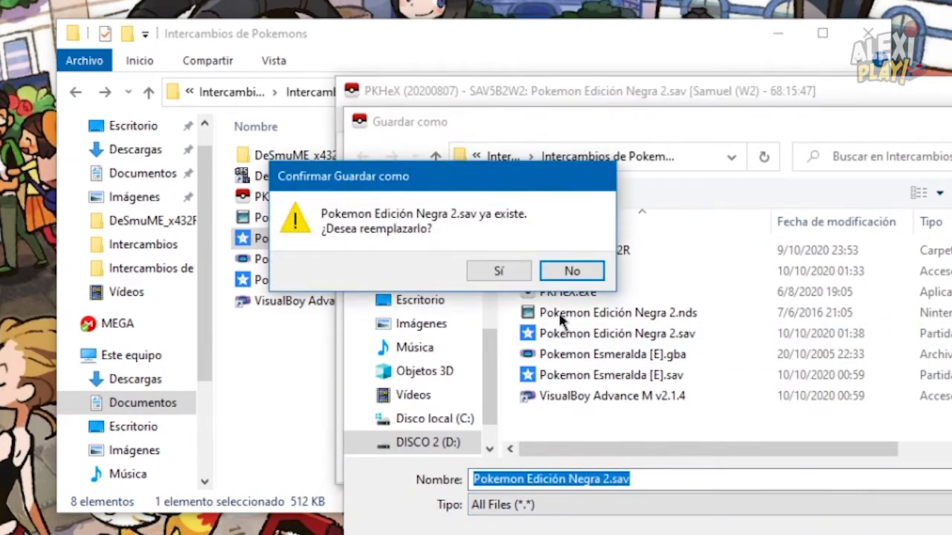
pyautogui.click(496, 269)
pyautogui.click(632, 348)
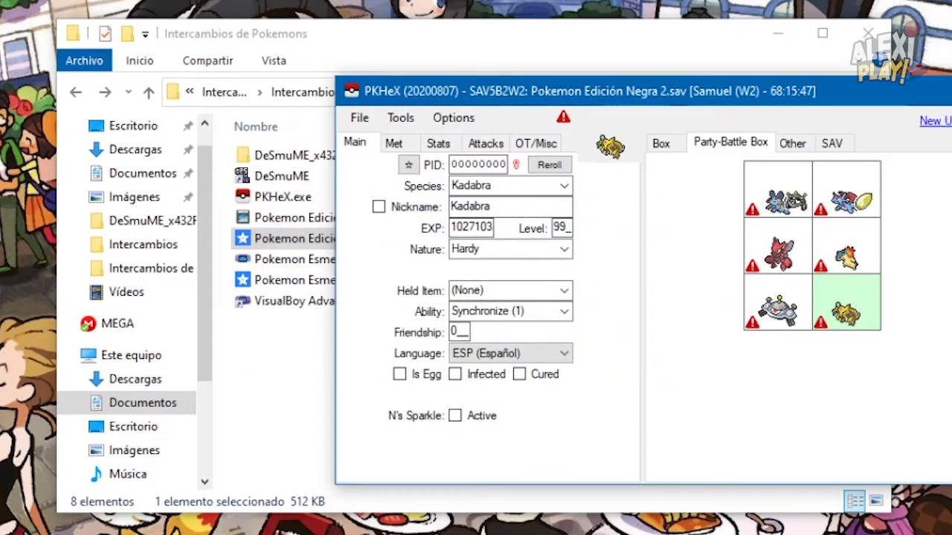
pyautogui.hotkey('alt', 'F4')
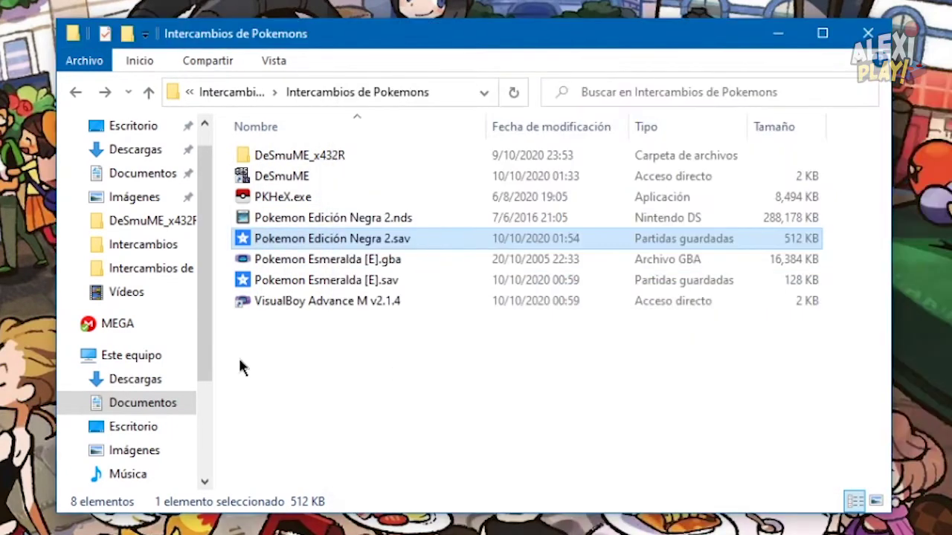
# - Launch the DeSmuME emulator and open the ROM Pokemon Edición Negra 2.nds
pyautogui.click(316, 259)
pyautogui.click(331, 239)
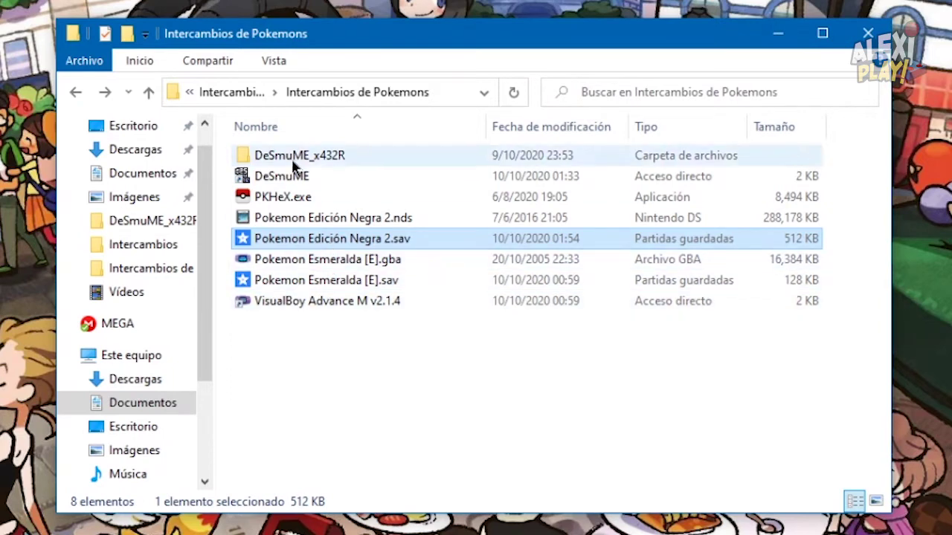
pyautogui.click(279, 177)
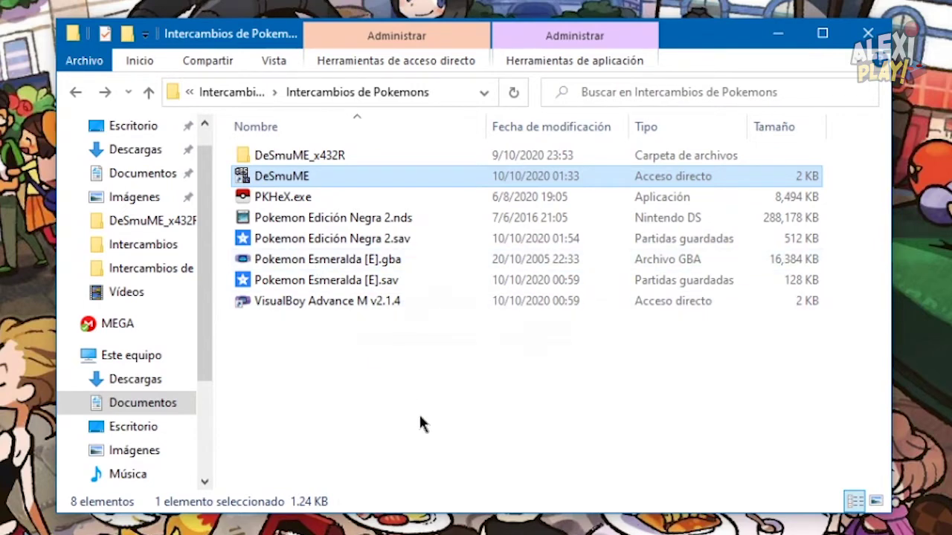
pyautogui.doubleClick(302, 178)
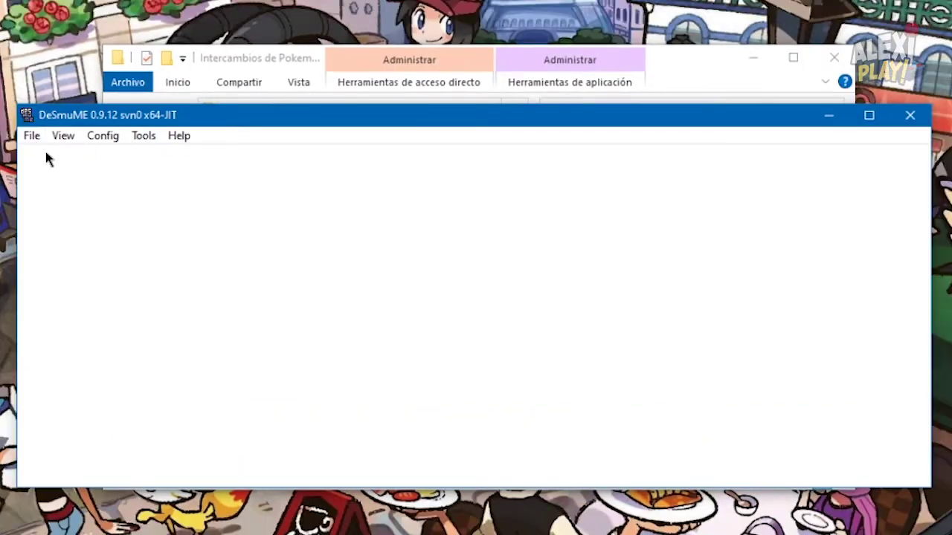
pyautogui.click(32, 138)
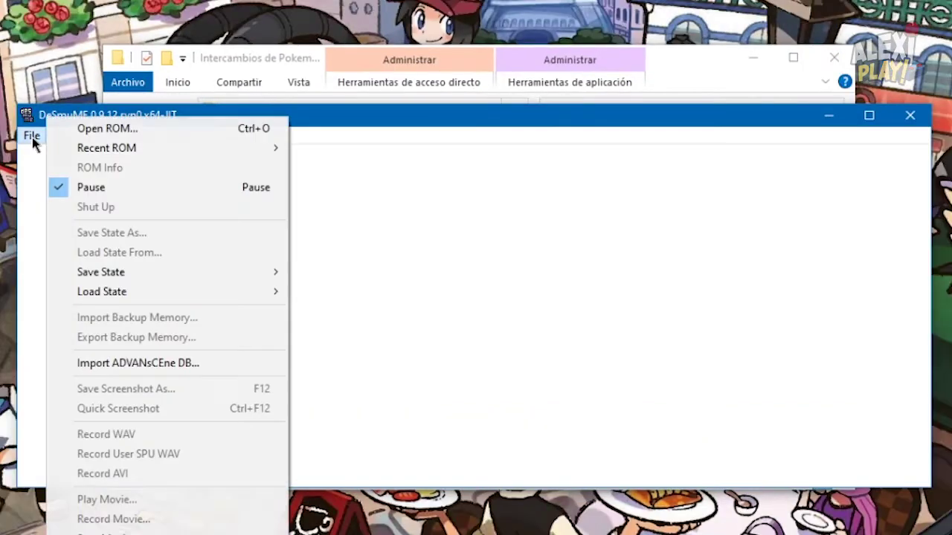
pyautogui.click(99, 131)
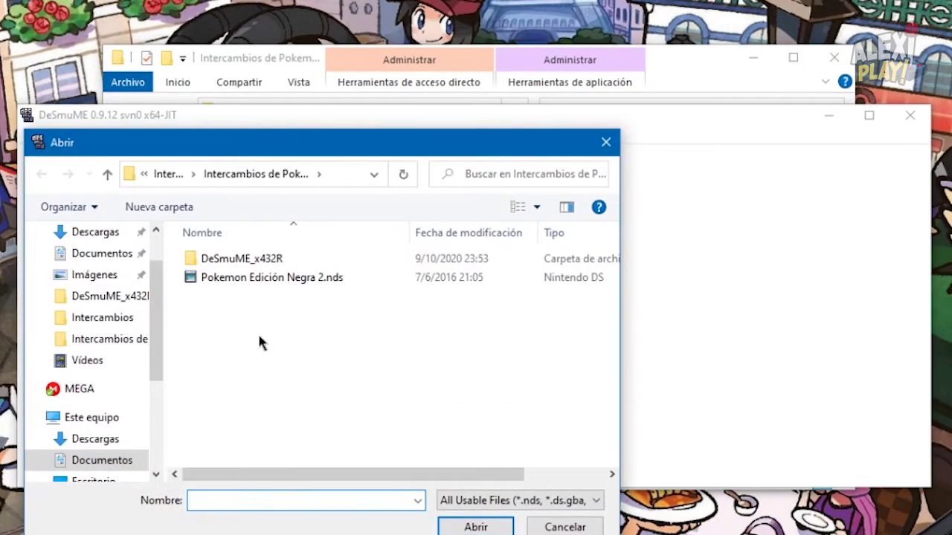
pyautogui.click(265, 278)
pyautogui.click(476, 528)
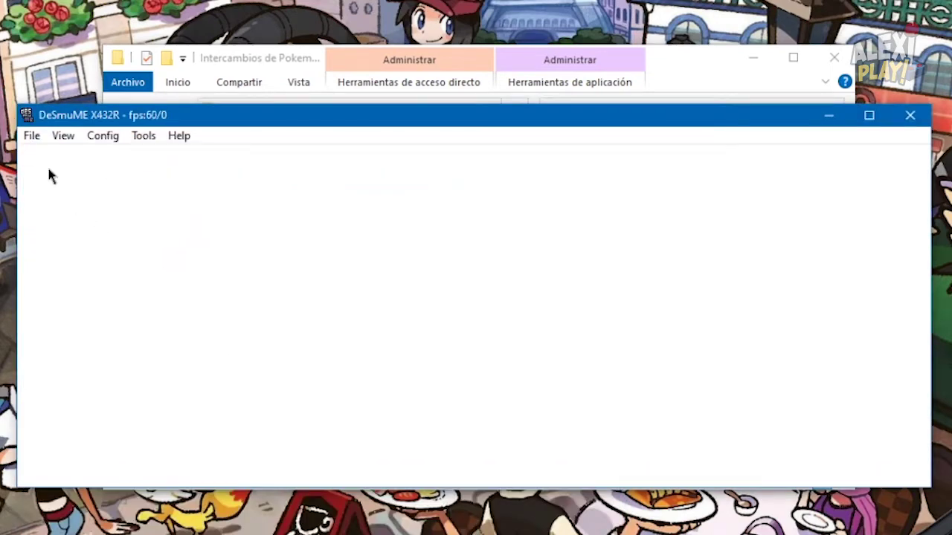
# - Choose Pokemon Edición Negra 2.sav from the Intercambios de Pokemons folder for import as backup memory
pyautogui.click(33, 137)
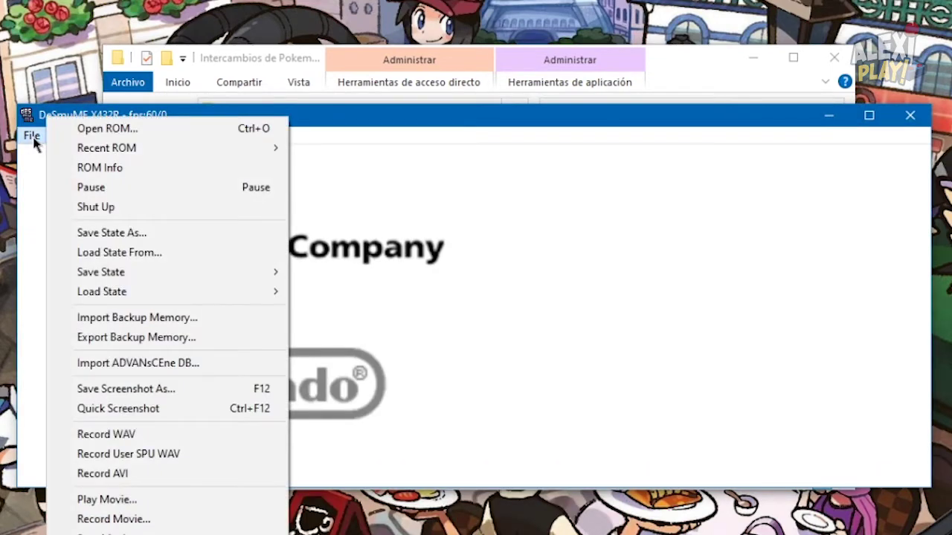
pyautogui.click(155, 319)
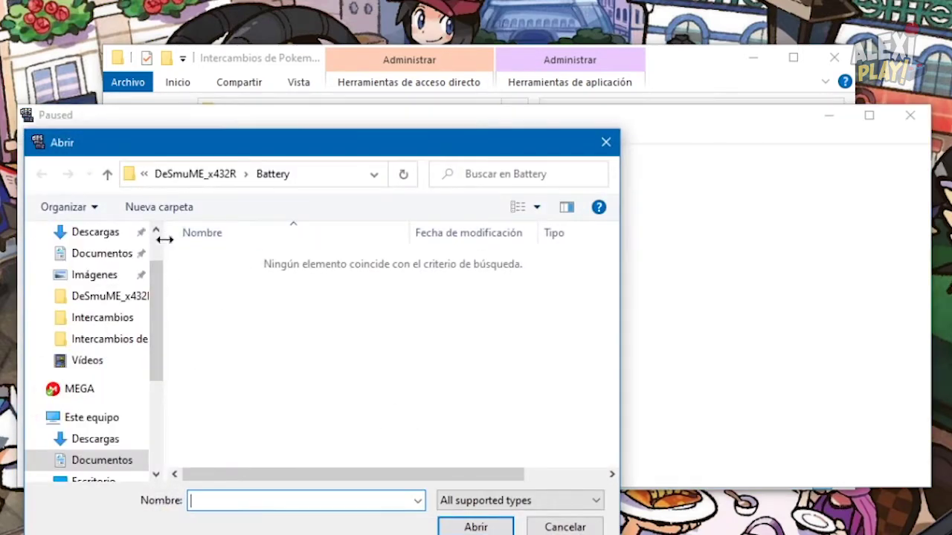
pyautogui.click(142, 175)
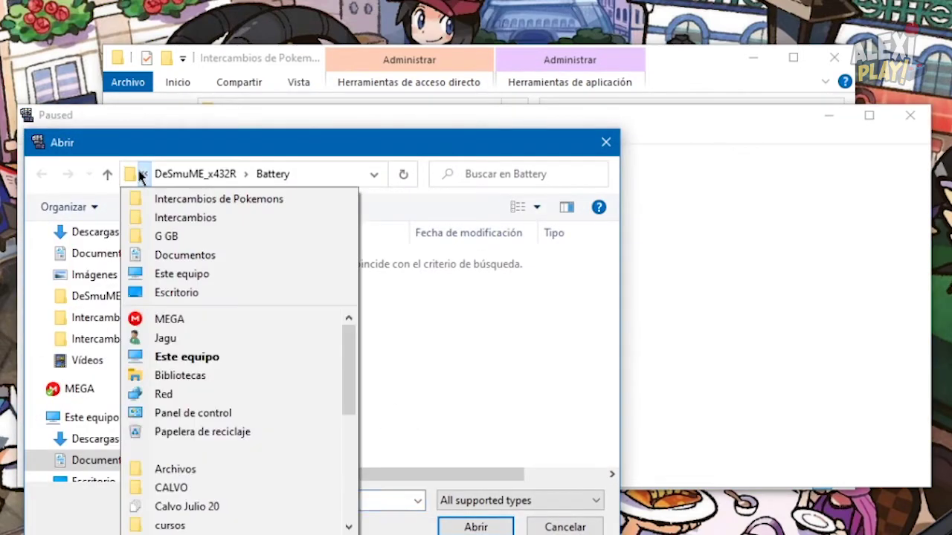
pyautogui.click(221, 199)
pyautogui.click(271, 277)
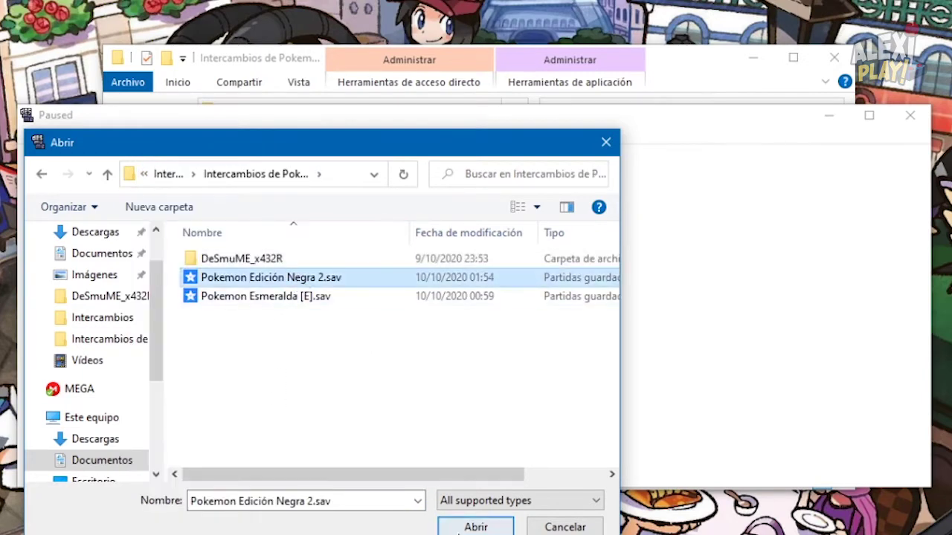
pyautogui.click(459, 525)
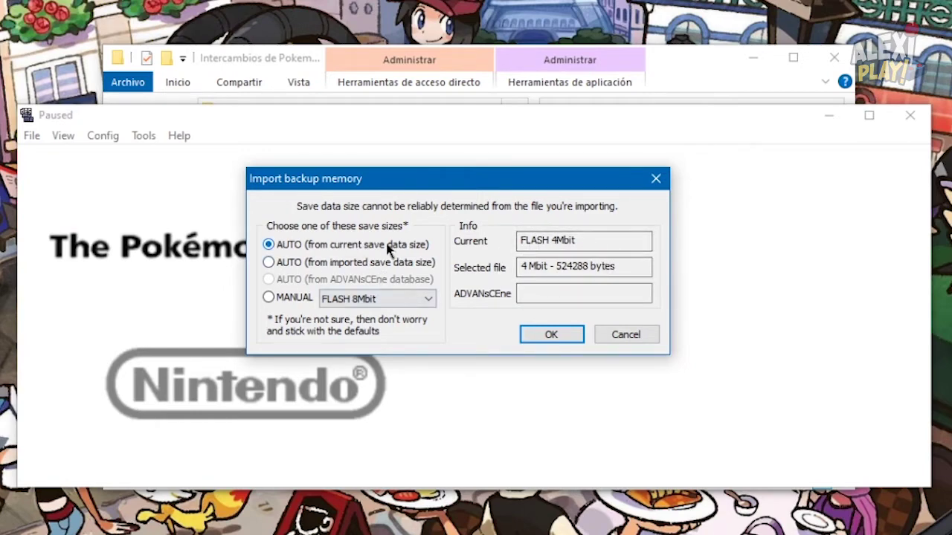
# - Import the backup memory with the save size set manually to FLASH 4Mbit
pyautogui.click(268, 298)
pyautogui.click(376, 299)
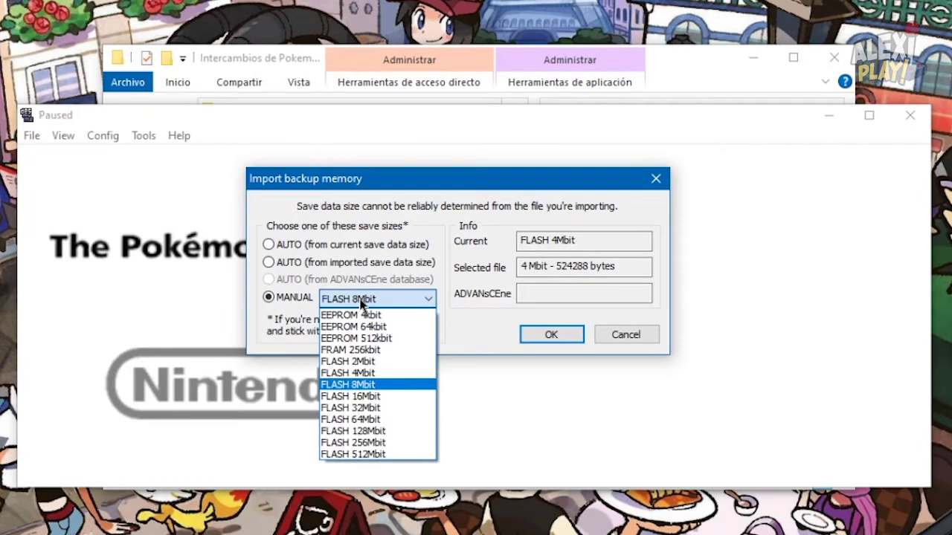
pyautogui.click(348, 373)
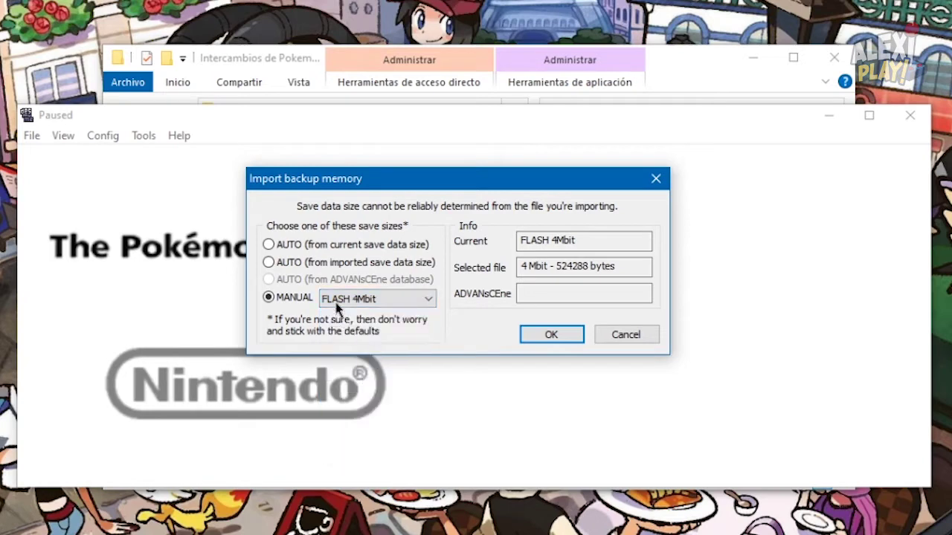
pyautogui.click(551, 334)
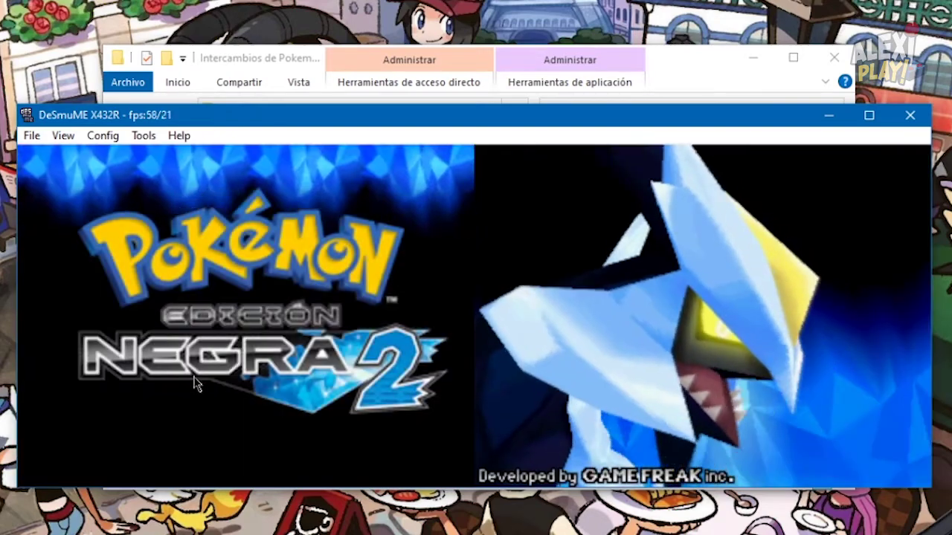
# - Go past the game's title screen and continue the saved game
pyautogui.press('Return')
pyautogui.press('Down')
pyautogui.press('Up')
pyautogui.press('Down')
pyautogui.press('Up')
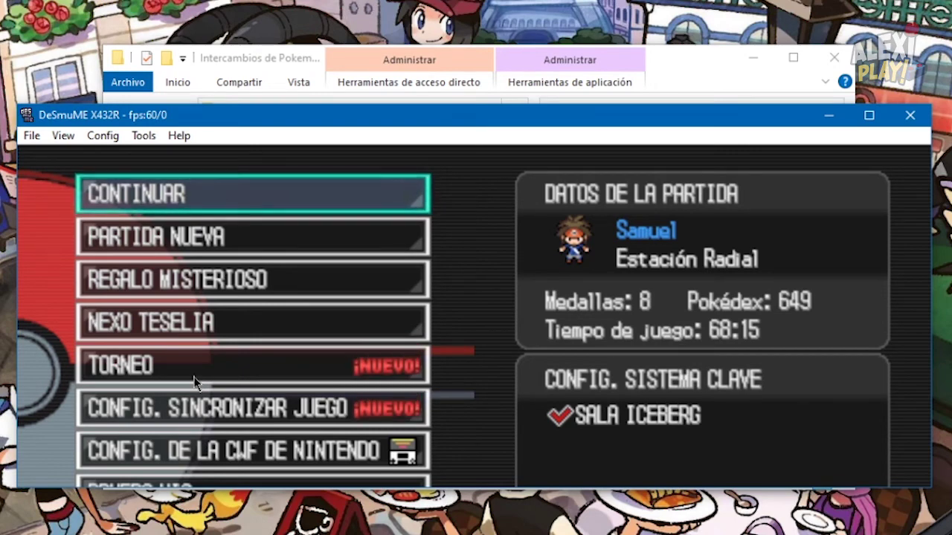
pyautogui.press('Return')
pyautogui.press('Return')
pyautogui.press('Return')
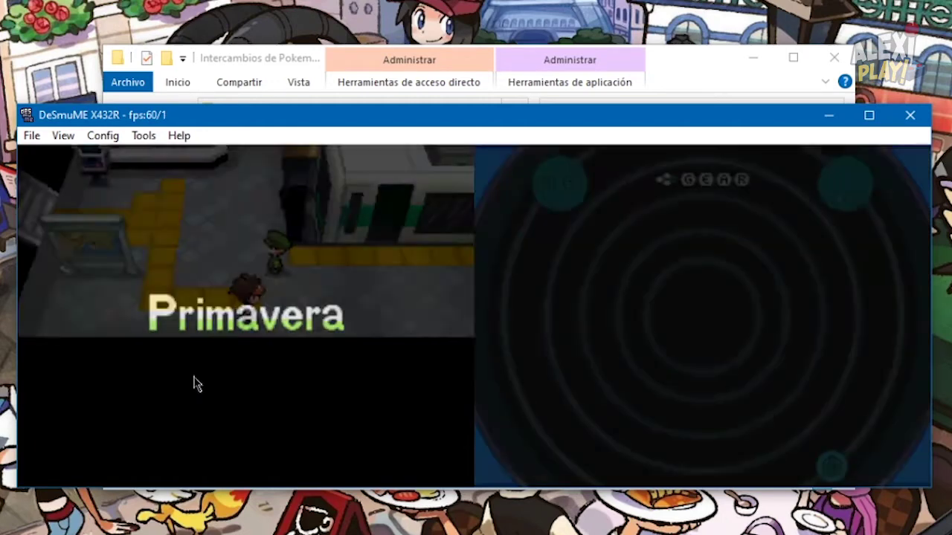
# - View the in-game party, check the Kadabra's available actions, and return to the game menu
pyautogui.press('s')
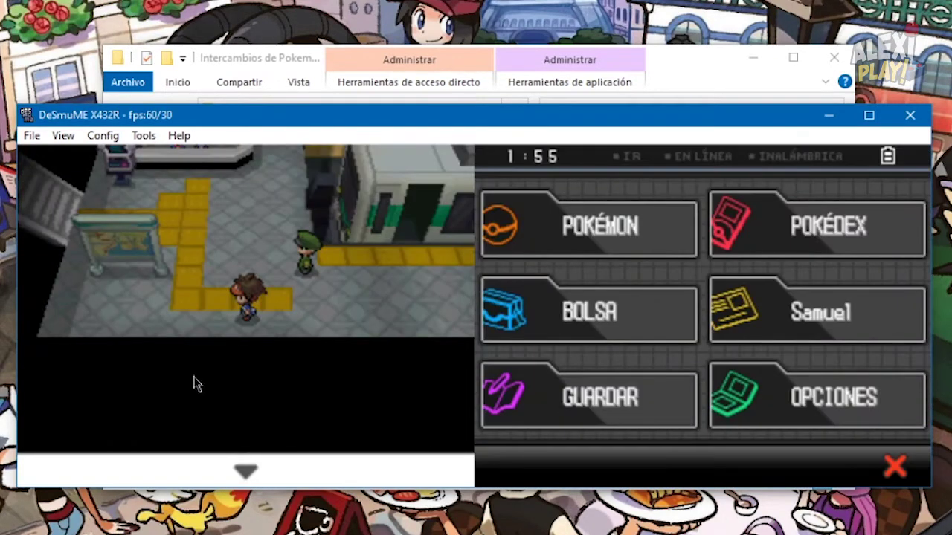
pyautogui.click(617, 227)
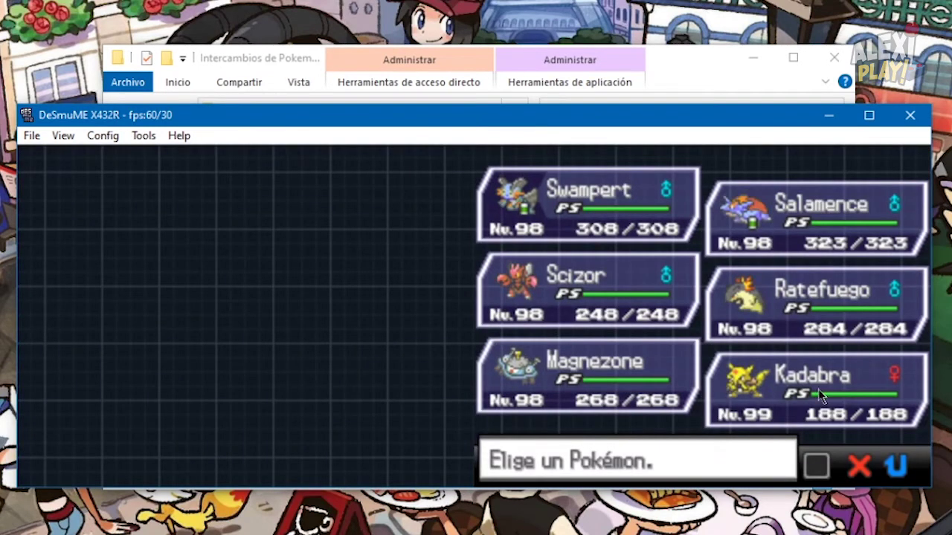
pyautogui.click(752, 423)
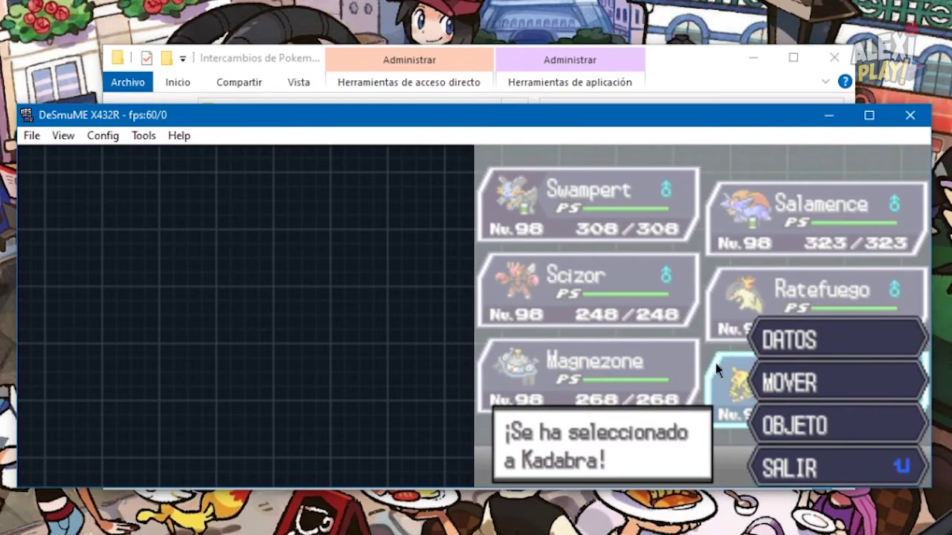
pyautogui.click(814, 474)
pyautogui.click(857, 466)
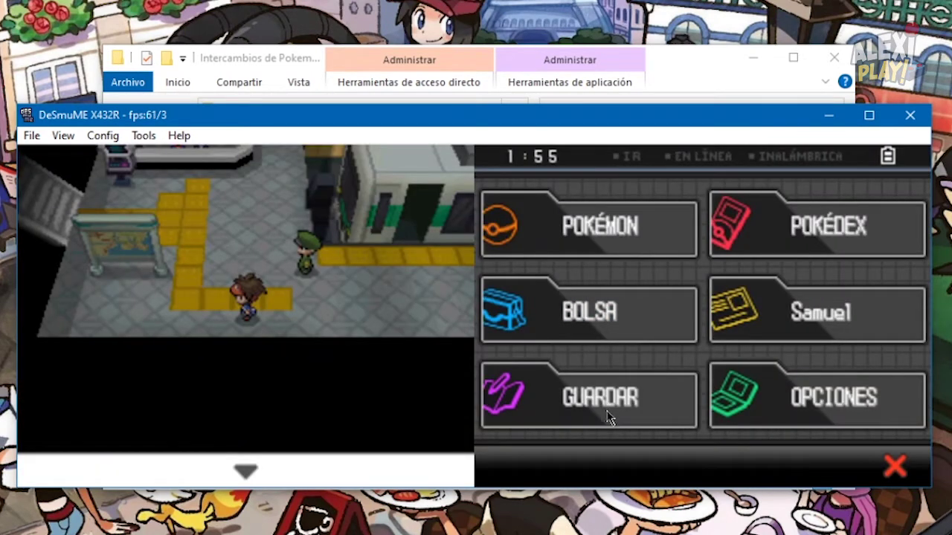
# - Open the bag's Botiquín pocket and choose to use a Carameloraro
pyautogui.press('x')
pyautogui.click(519, 372)
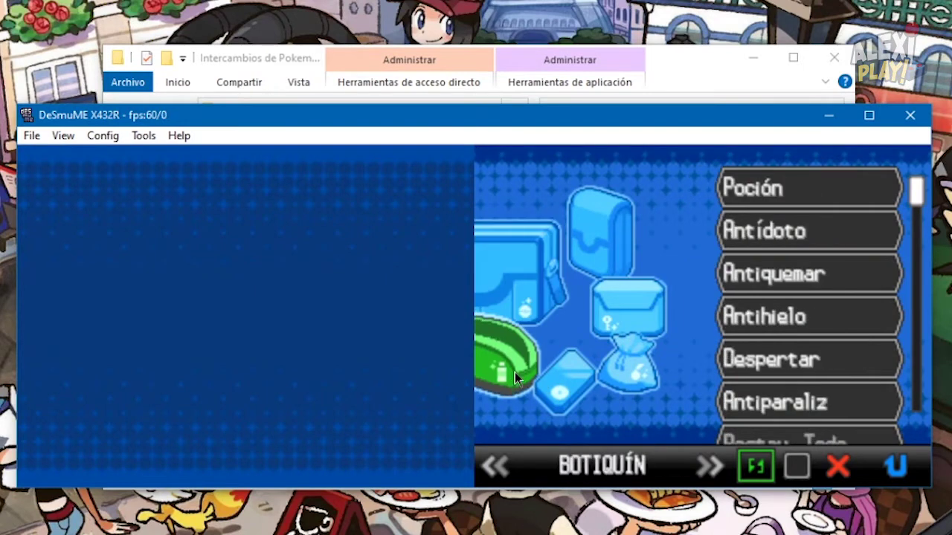
pyautogui.moveTo(916, 199); pyautogui.dragTo(922, 357)
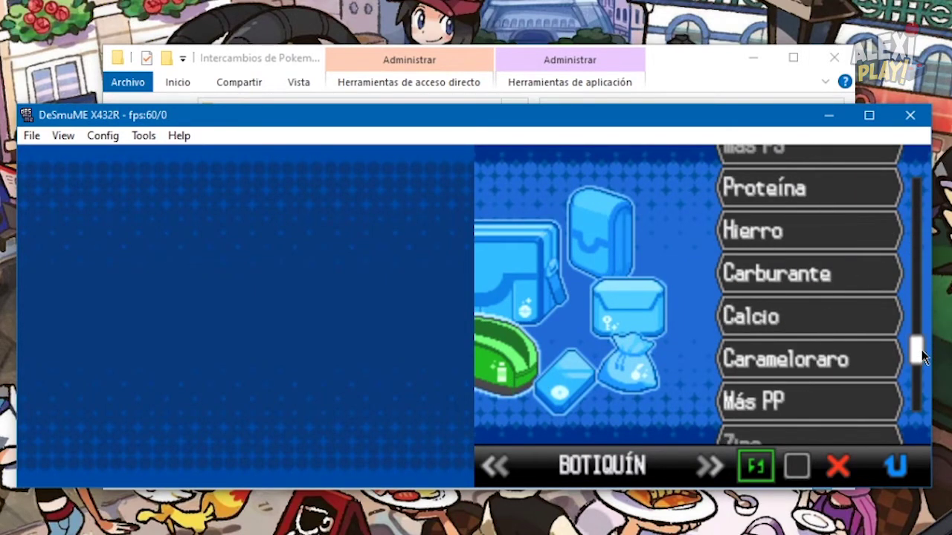
pyautogui.click(810, 359)
pyautogui.click(781, 294)
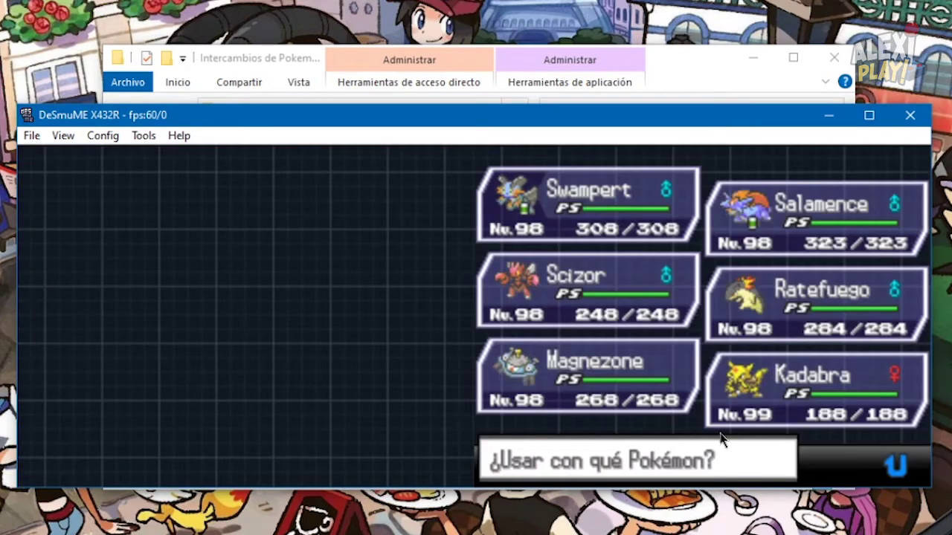
# - Give the Carameloraro to Kadabra, go through the level-up messages and return to the game menu
pyautogui.click(723, 412)
pyautogui.click(699, 461)
pyautogui.click(700, 467)
pyautogui.click(702, 478)
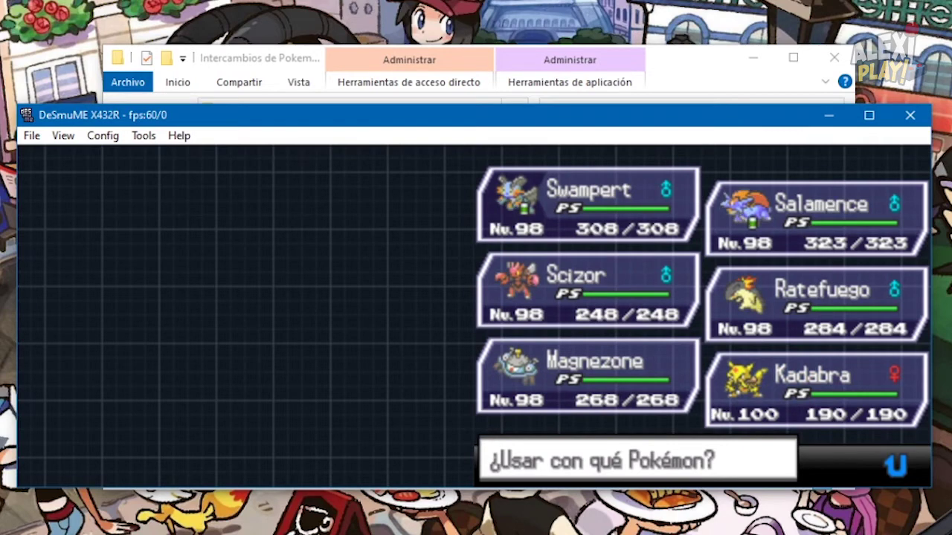
pyautogui.click(888, 472)
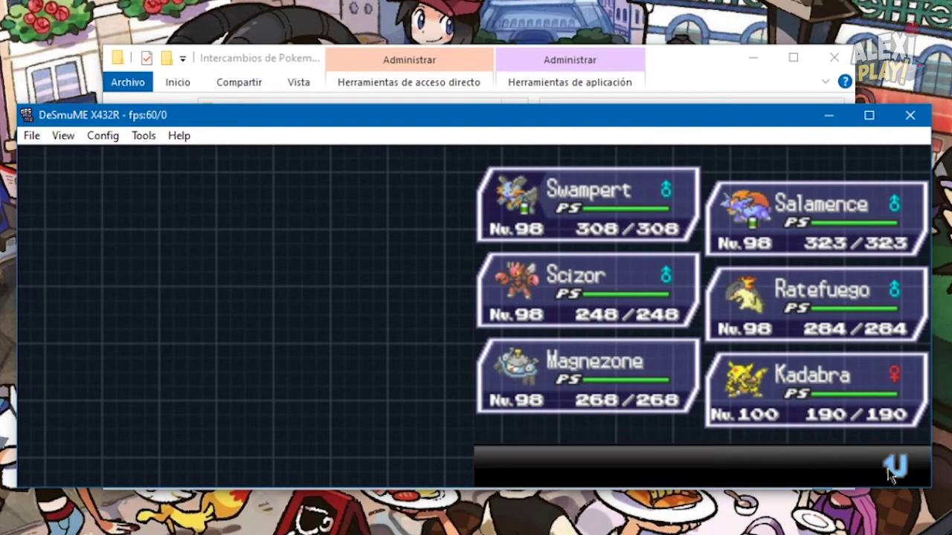
pyautogui.click(896, 466)
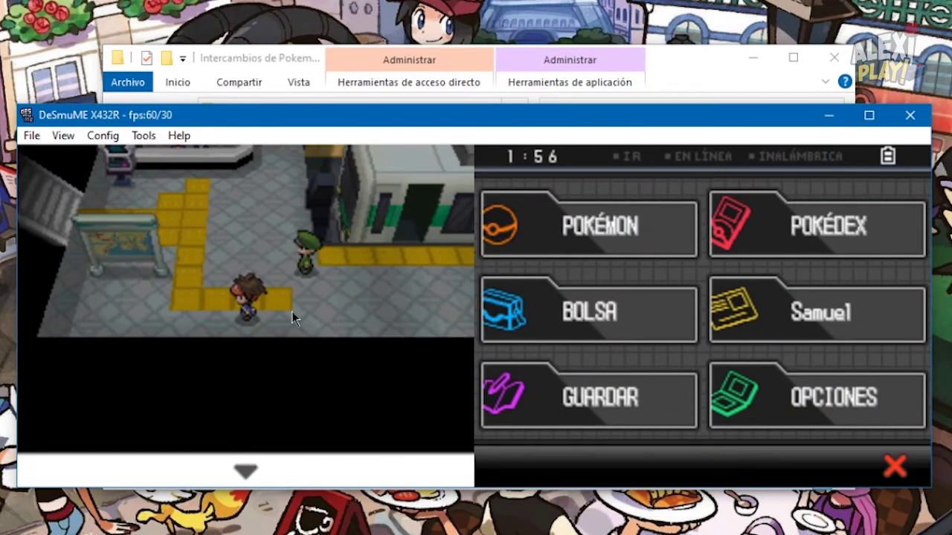
# - View the party once more, leave the game menu and close DeSmuME
pyautogui.press('Down')
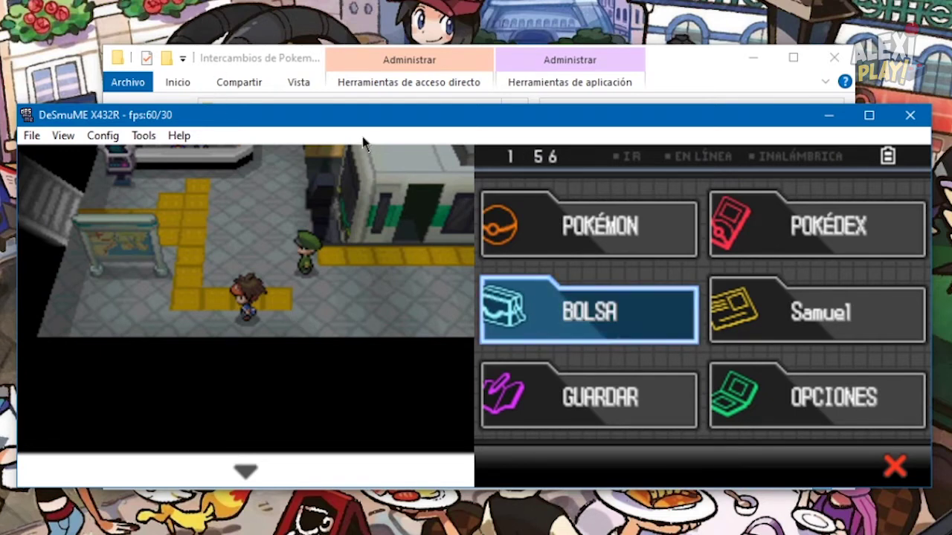
pyautogui.click(568, 229)
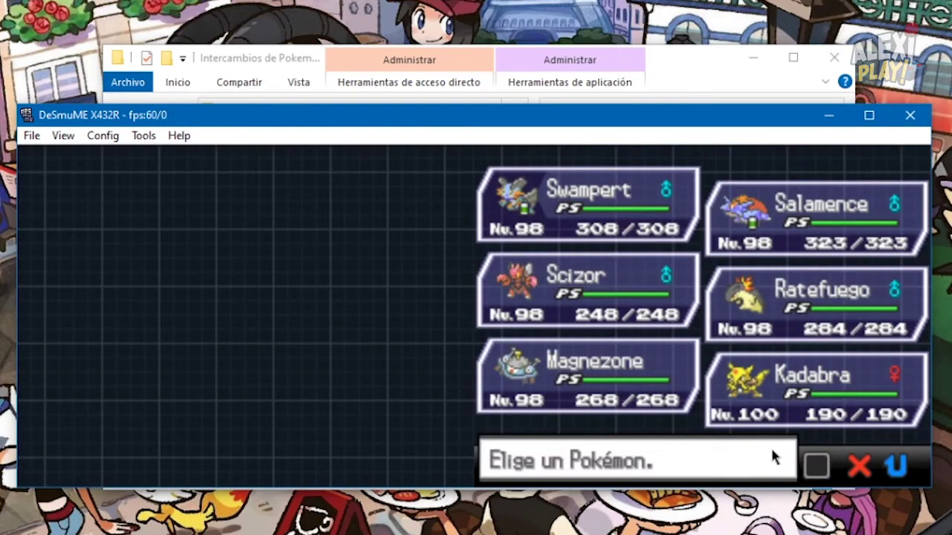
pyautogui.click(861, 467)
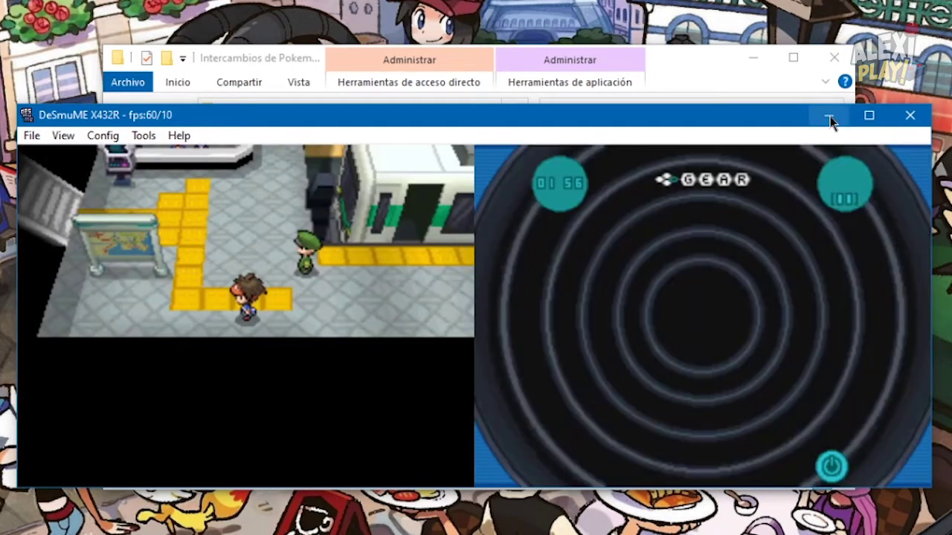
pyautogui.click(913, 122)
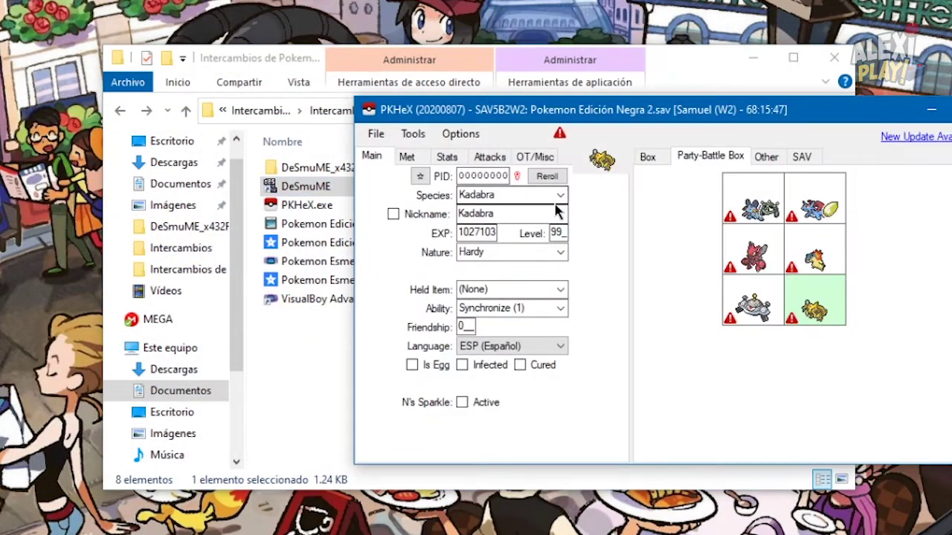
# - Change the species of the Kadabra in the PKHeX editor to Alakazam
pyautogui.click(560, 195)
pyautogui.scroll(3, 555, 360)
pyautogui.moveTo(555, 360); pyautogui.dragTo(559, 219)
pyautogui.click(482, 245)
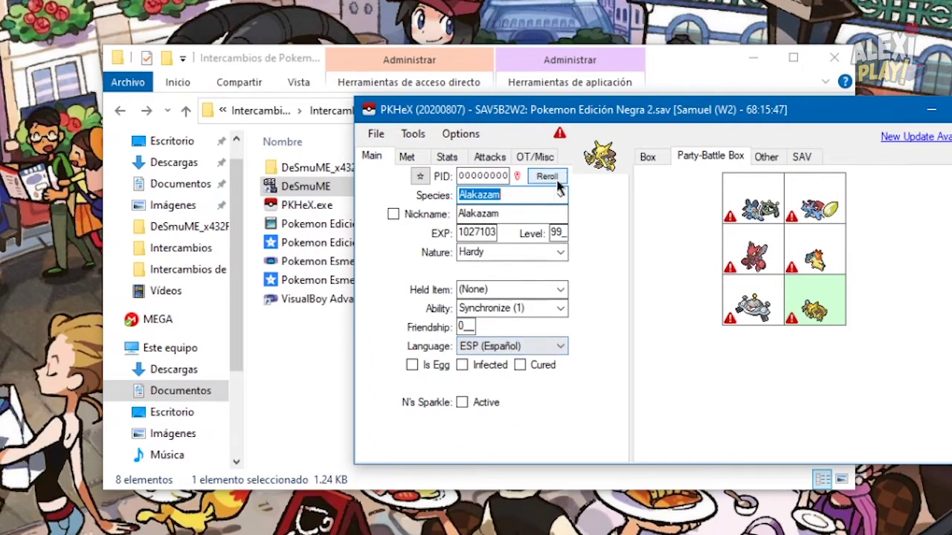
# - Review the Pokémon's met, stats and attack data, and place the Alakazam in Kadabra's party slot
pyautogui.click(407, 160)
pyautogui.click(447, 158)
pyautogui.click(490, 158)
pyautogui.click(382, 153)
pyautogui.moveTo(603, 156); pyautogui.dragTo(816, 301)
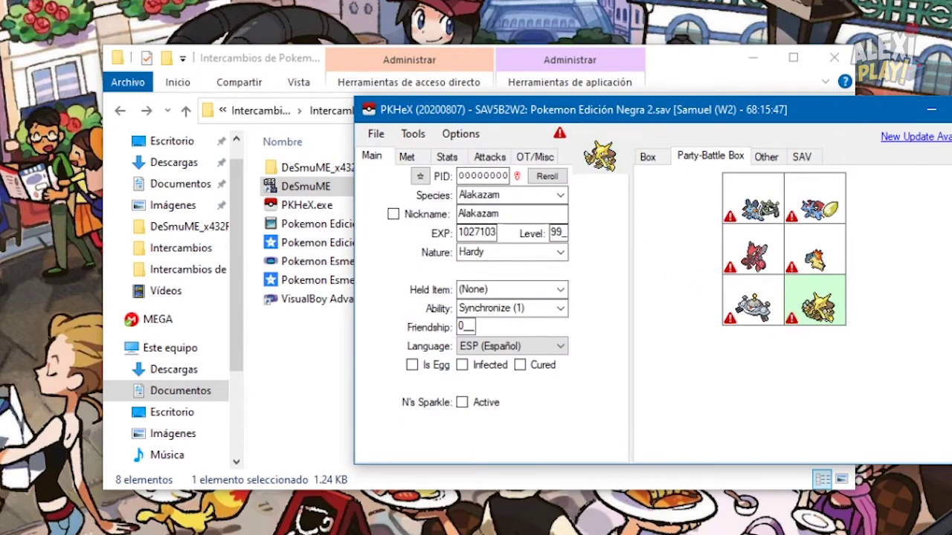
# - Export the save as Pokemon Edición Negra 2.sav in the Intercambios de Pokemons folder, replacing the existing file
pyautogui.click(375, 133)
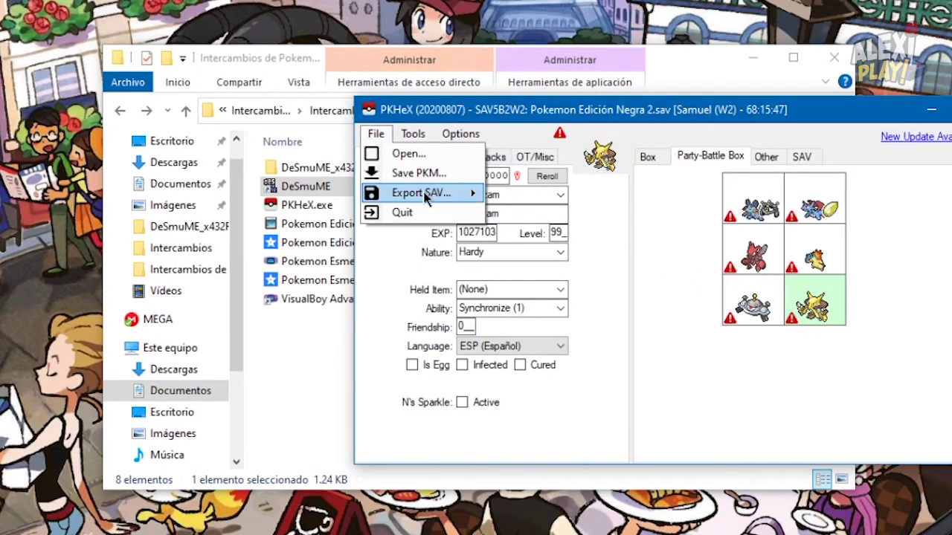
pyautogui.moveTo(394, 191)
pyautogui.click(520, 192)
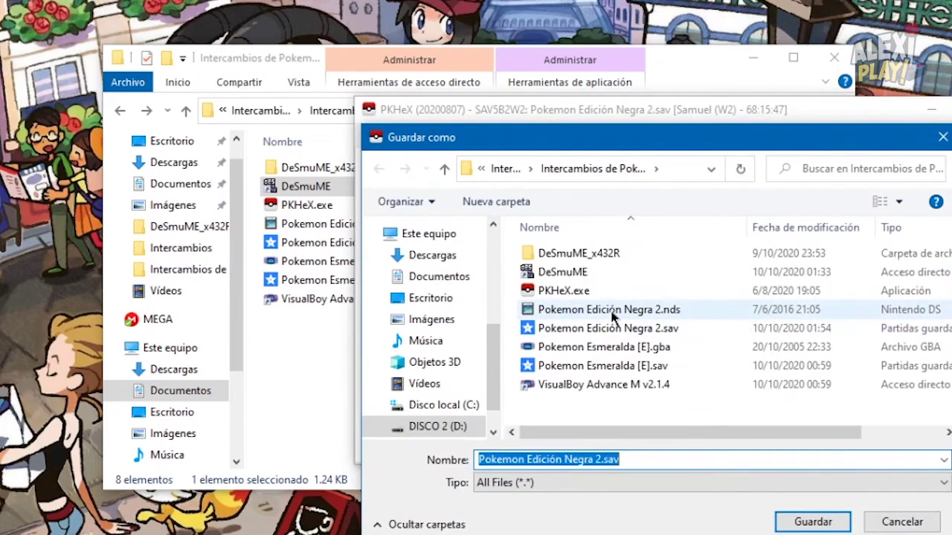
pyautogui.click(612, 317)
pyautogui.click(565, 347)
pyautogui.click(543, 328)
pyautogui.click(803, 520)
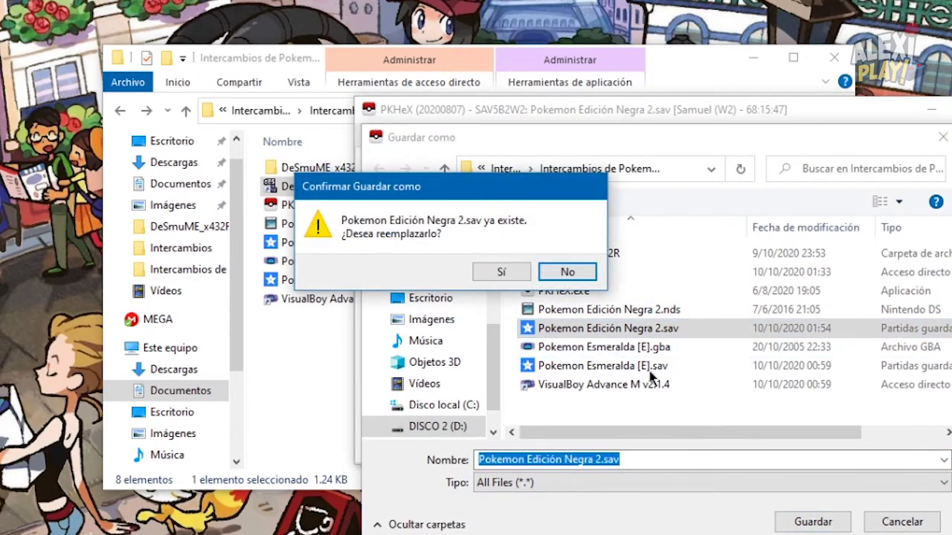
pyautogui.click(513, 272)
pyautogui.click(606, 345)
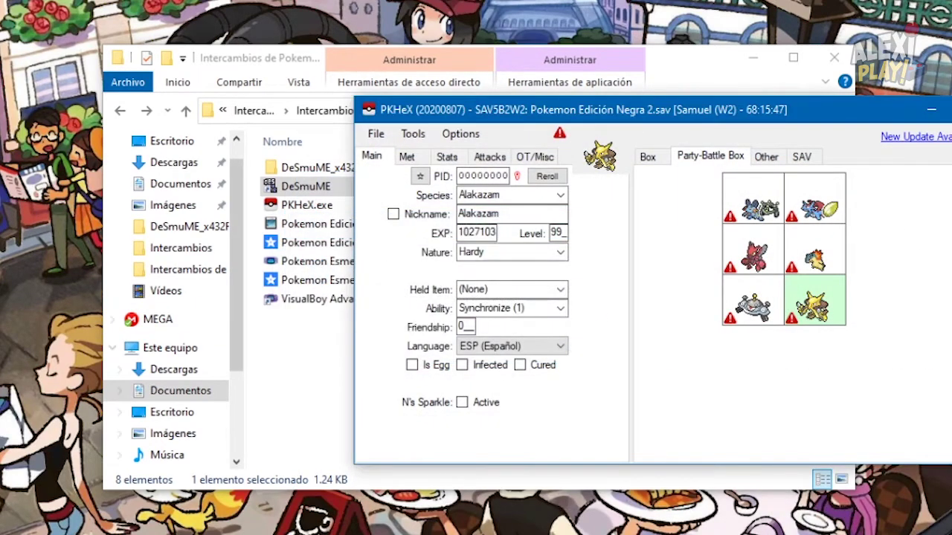
# - Close PKHeX, start DeSmuME and load the Pokemon Edición Negra 2 ROM
pyautogui.hotkey('alt', 'F4')
pyautogui.doubleClick(291, 187)
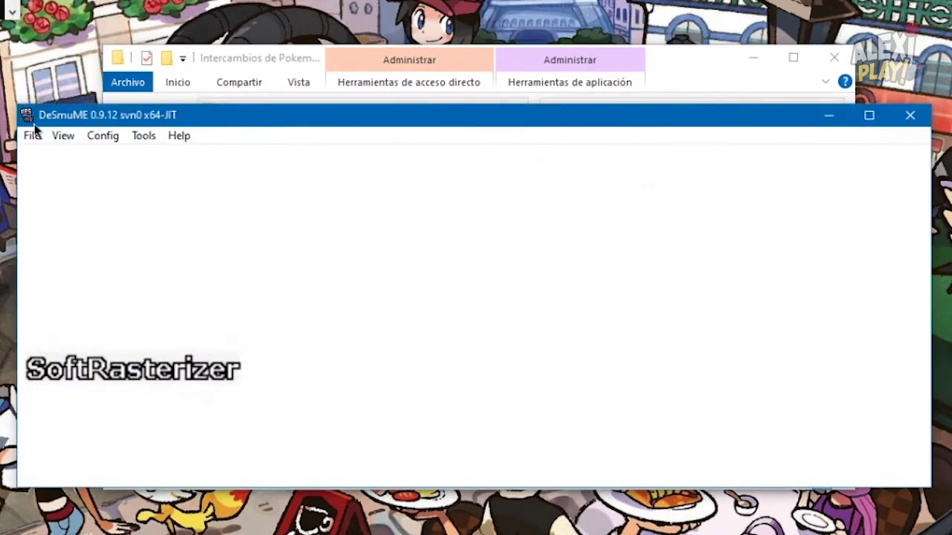
pyautogui.click(31, 135)
pyautogui.click(94, 129)
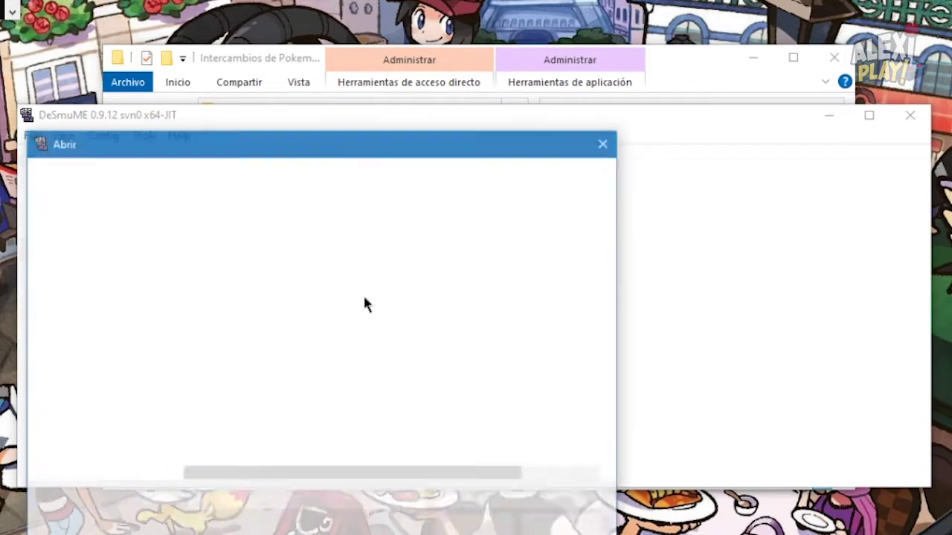
pyautogui.press('Escape')
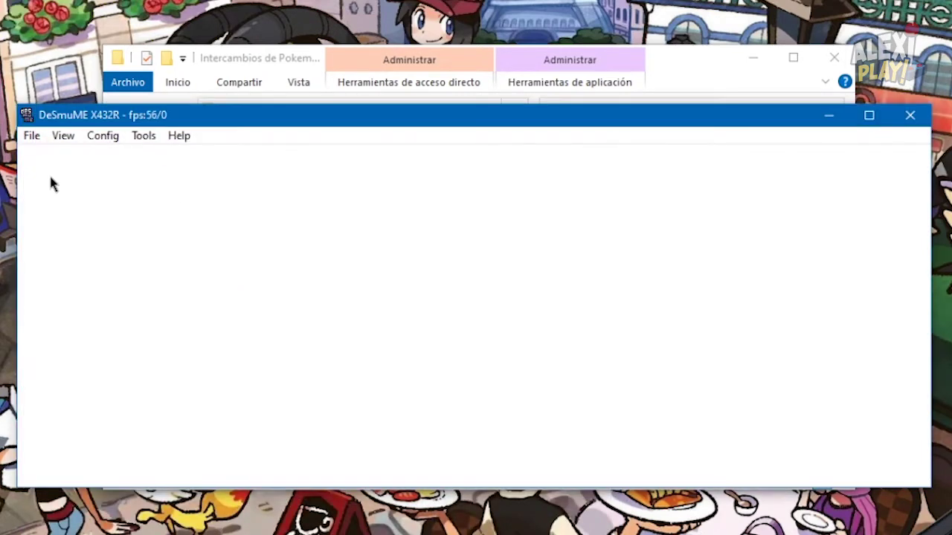
# - Choose the updated Pokemon Edición Negra 2.sav from the Intercambios de Pokemons folder as the backup memory to import
pyautogui.click(31, 137)
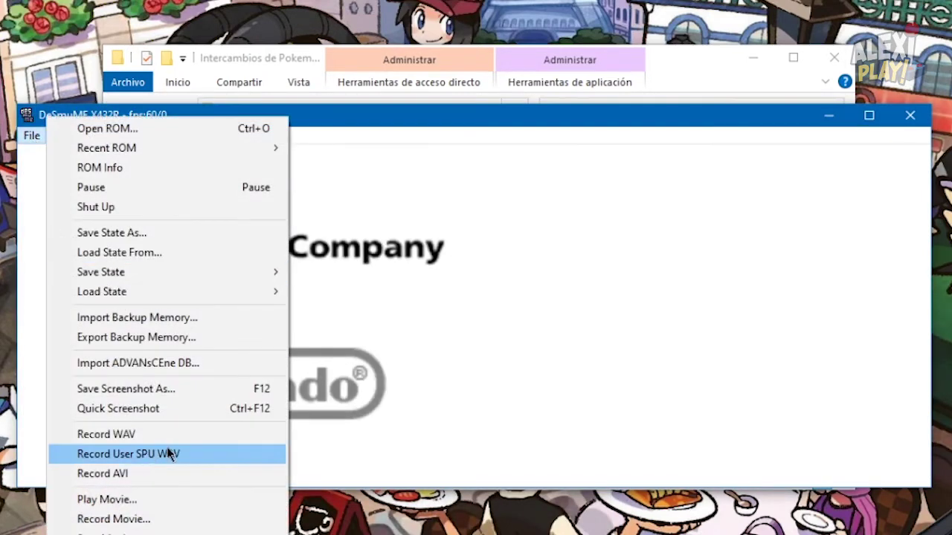
pyautogui.click(186, 320)
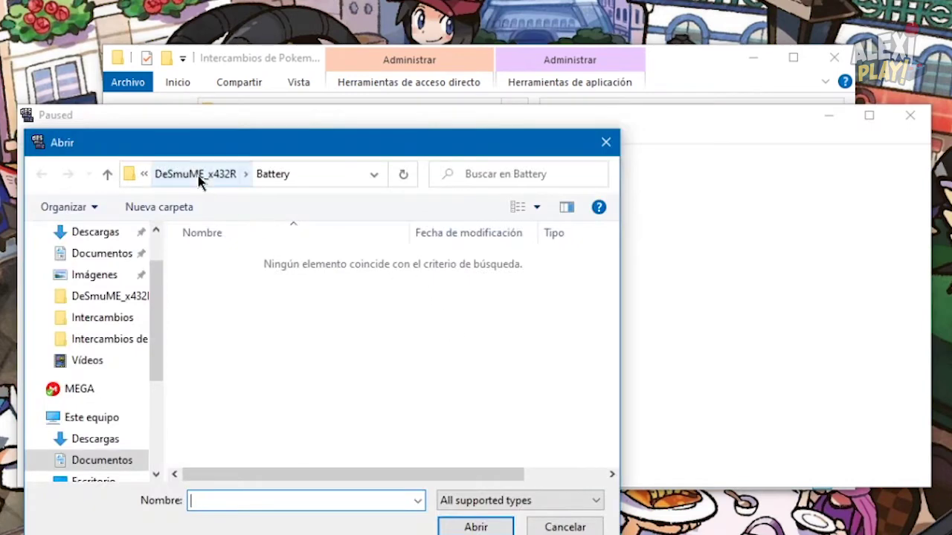
pyautogui.click(198, 176)
pyautogui.click(181, 175)
pyautogui.click(284, 279)
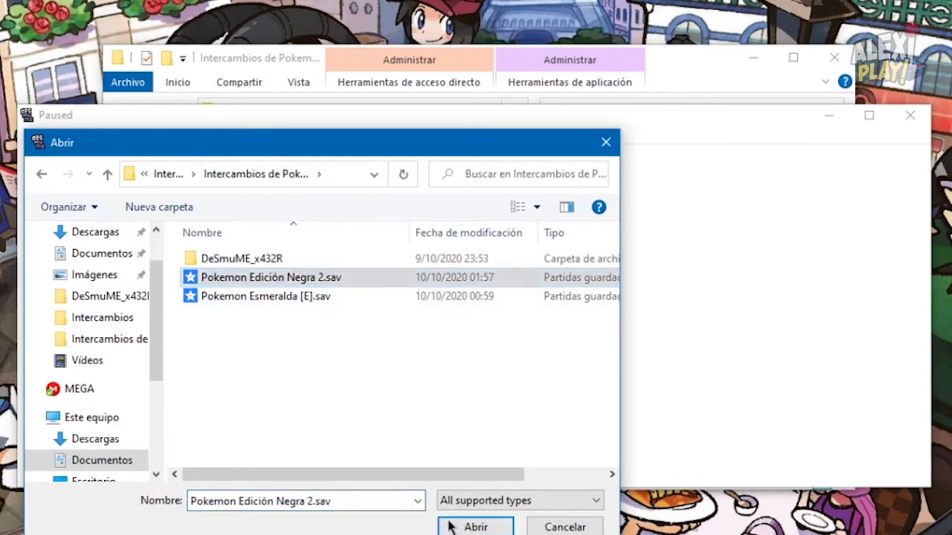
pyautogui.click(449, 526)
# - Set the save size manually to FLASH 4Mbit and complete the backup memory import
pyautogui.click(269, 298)
pyautogui.click(377, 298)
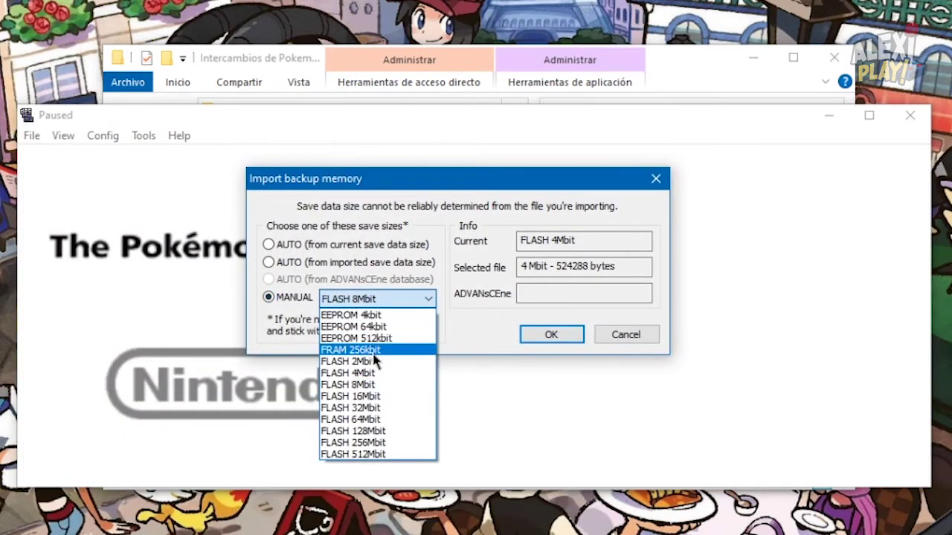
pyautogui.click(372, 374)
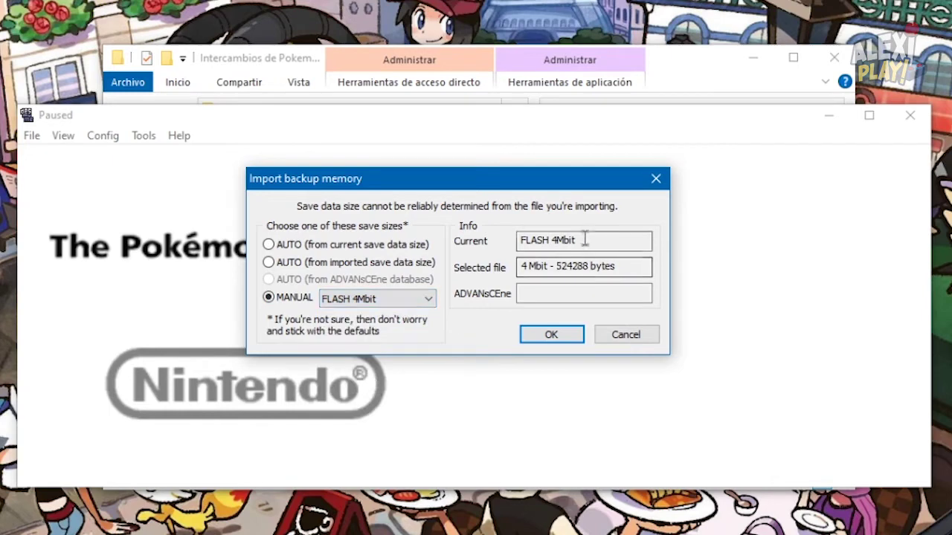
pyautogui.click(551, 335)
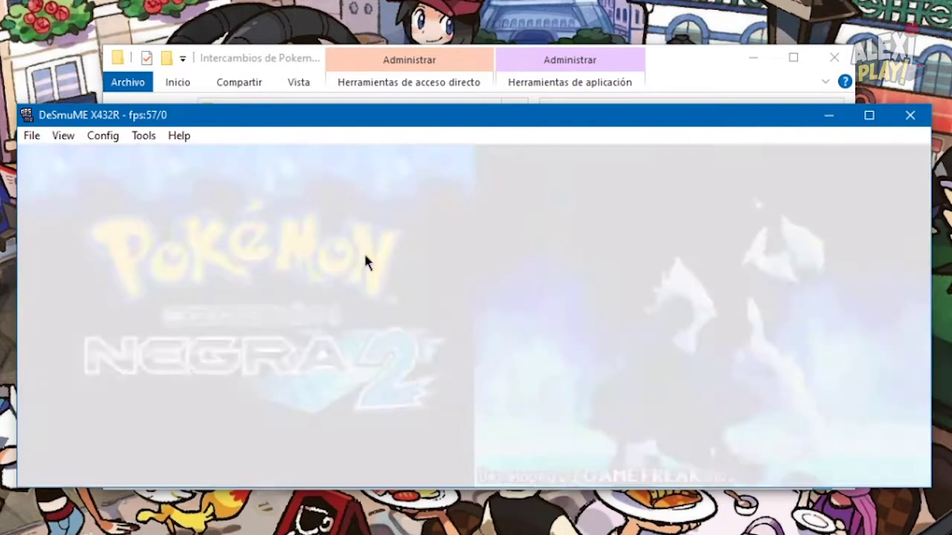
# - Start the game from its title screen, continue the saved game and view the party with Alakazam
pyautogui.press('Return')
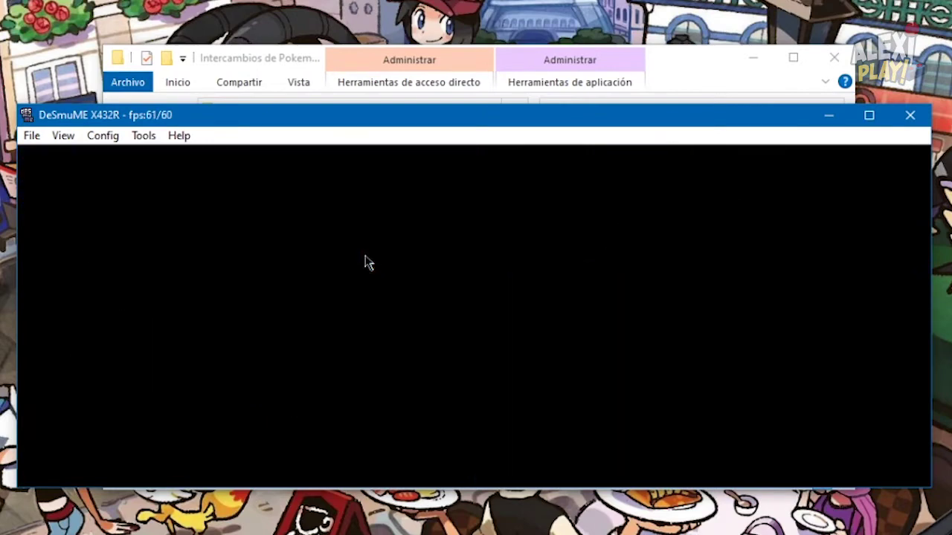
pyautogui.press('Return')
pyautogui.press('Down')
pyautogui.press('Return')
pyautogui.press('Return')
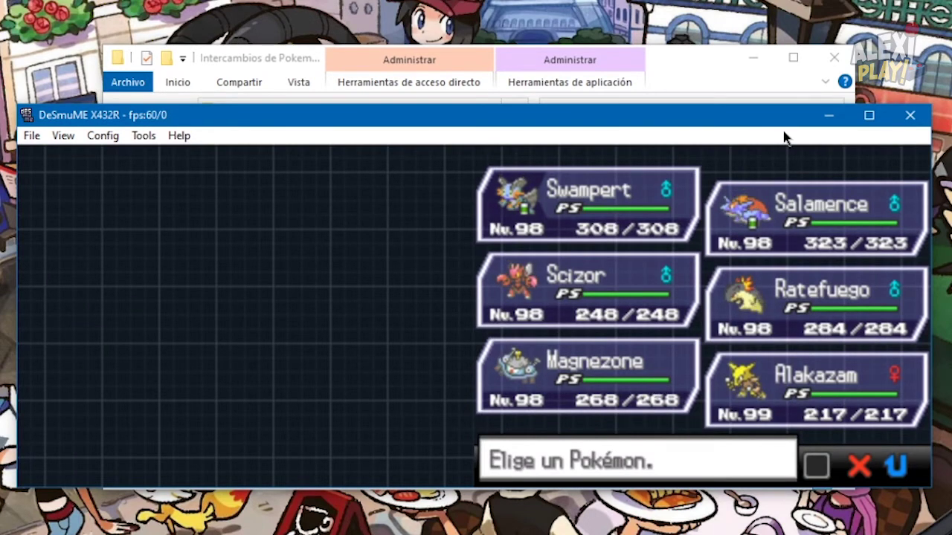
# - Minimize DeSmuME, open Pokemon Esmeralda [E].sav in PKHeX and display its party
pyautogui.click(827, 115)
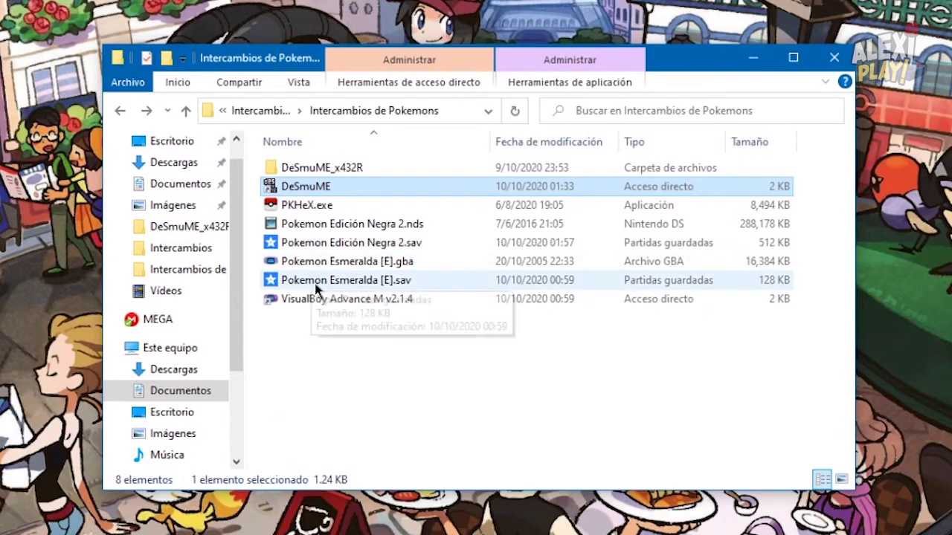
pyautogui.doubleClick(315, 288)
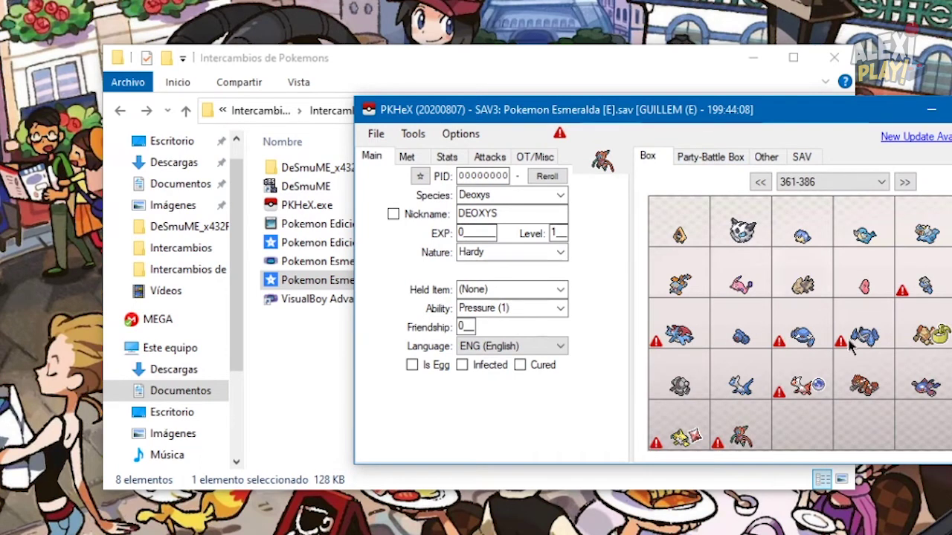
pyautogui.click(720, 153)
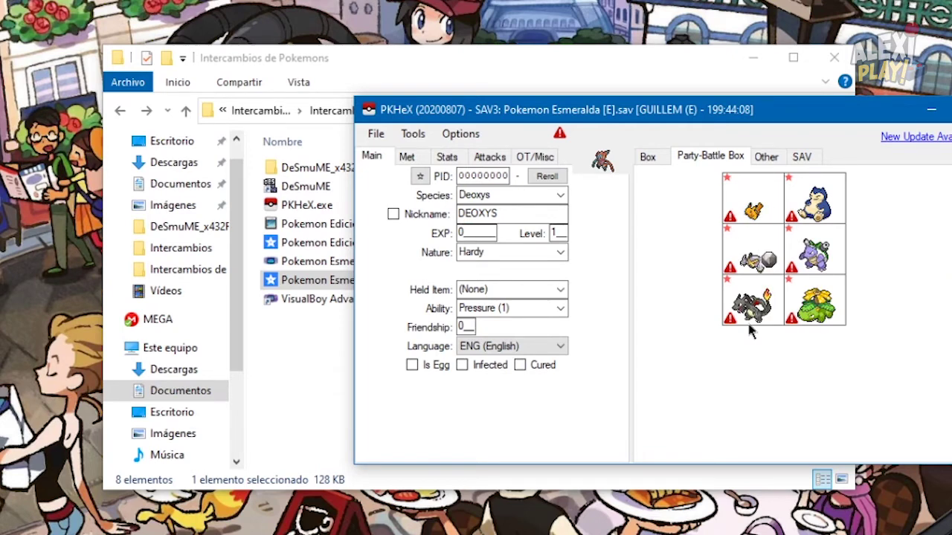
pyautogui.moveTo(766, 214)
pyautogui.moveTo(665, 119); pyautogui.dragTo(679, 177)
# - Load the party's Pikachu into the editor and change its species to Raichu
pyautogui.moveTo(766, 257); pyautogui.dragTo(595, 232)
pyautogui.click(573, 253)
pyautogui.scroll(-2, 557, 416)
pyautogui.moveTo(568, 493); pyautogui.dragTo(569, 508)
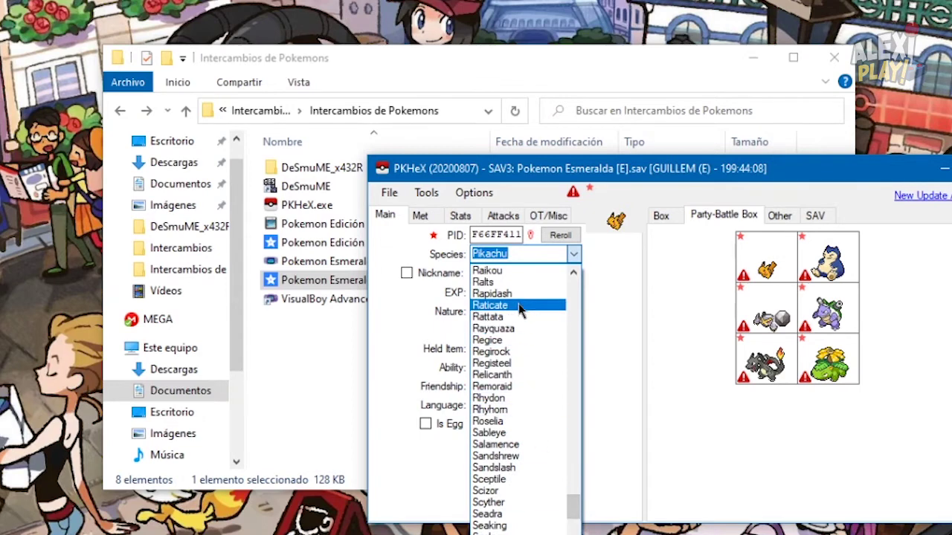
pyautogui.scroll(1, 498, 297)
pyautogui.click(504, 295)
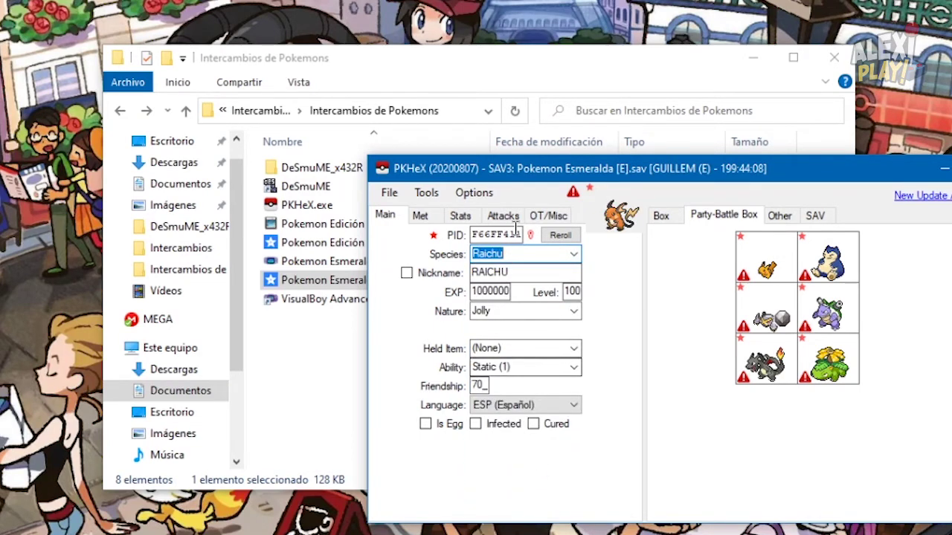
# - Set Raichu's origin game to Sapphire in its met data
pyautogui.click(420, 215)
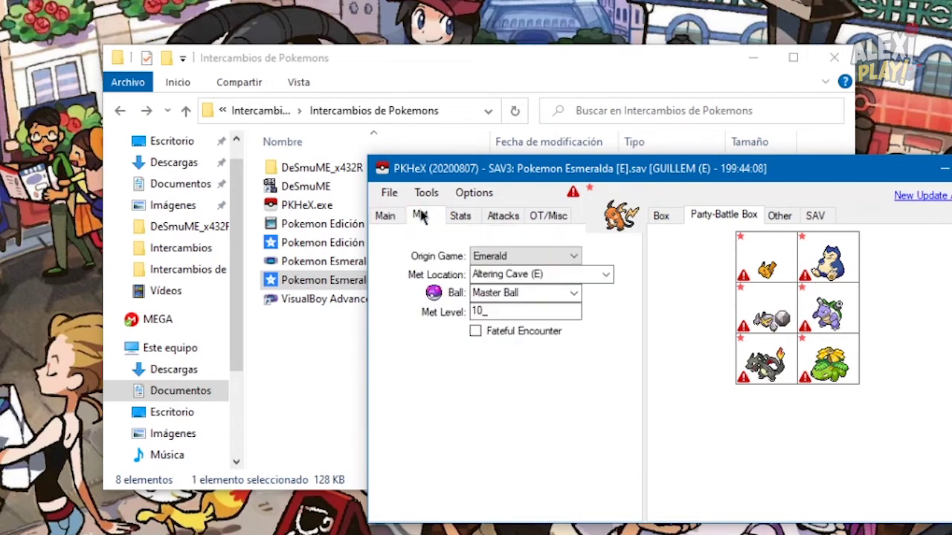
pyautogui.click(549, 256)
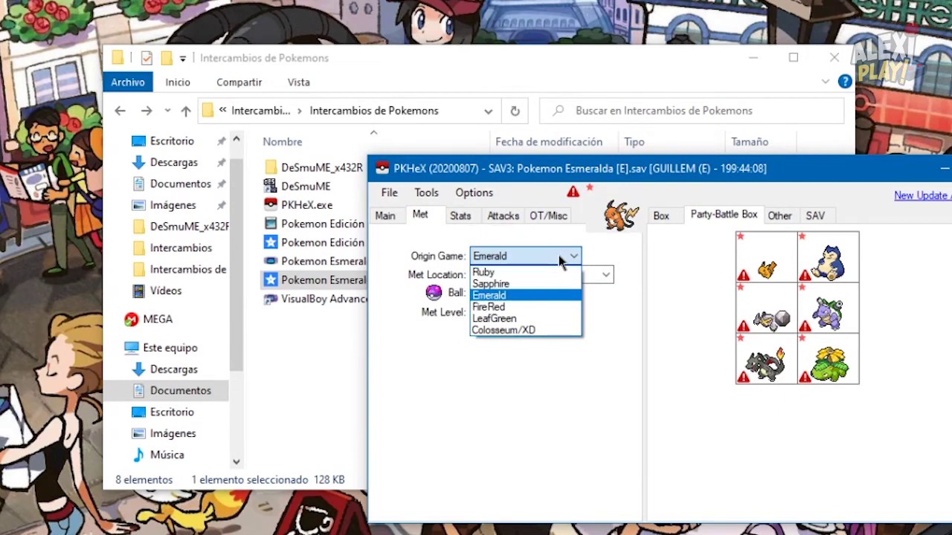
pyautogui.click(556, 278)
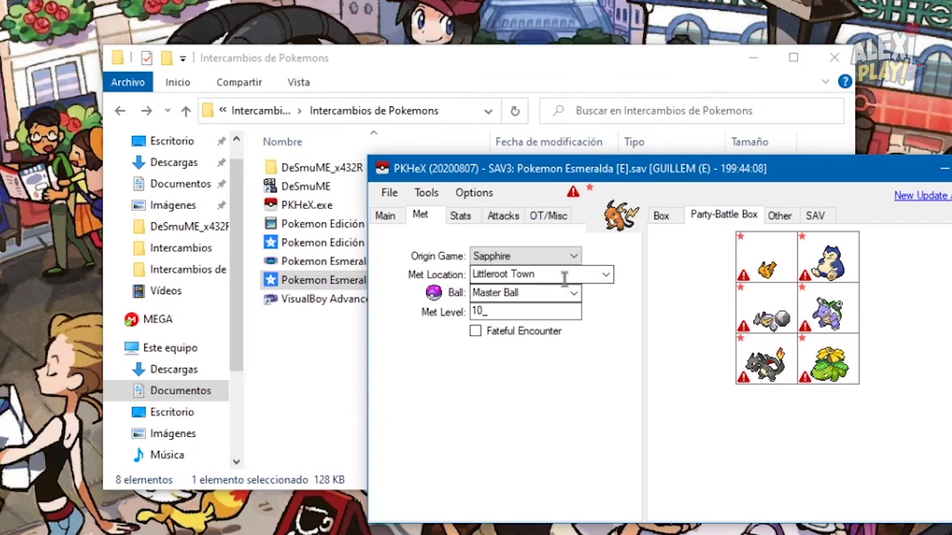
# - Look through the met location and ball options available for Raichu without changing either one
pyautogui.click(611, 277)
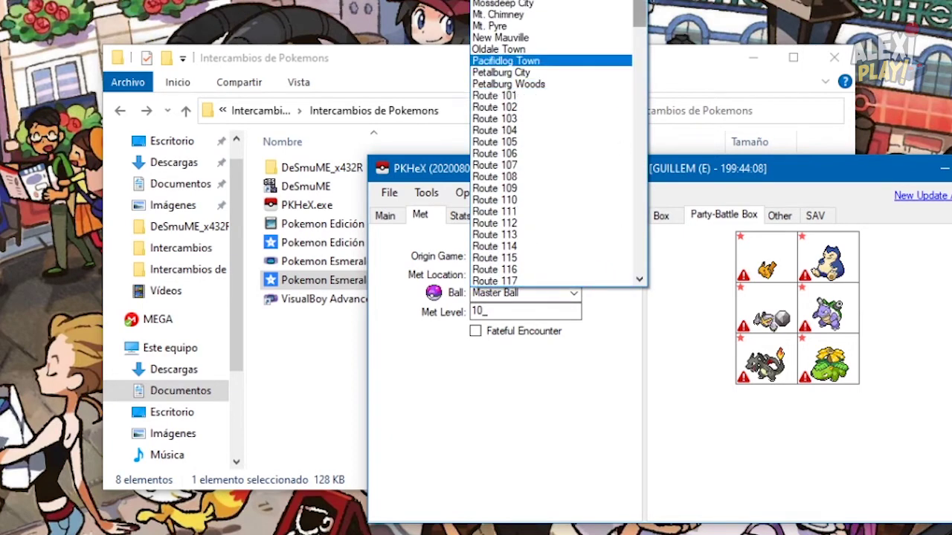
pyautogui.scroll(7, 552, 141)
pyautogui.scroll(-5, 552, 142)
pyautogui.moveTo(640, 9); pyautogui.dragTo(641, 50)
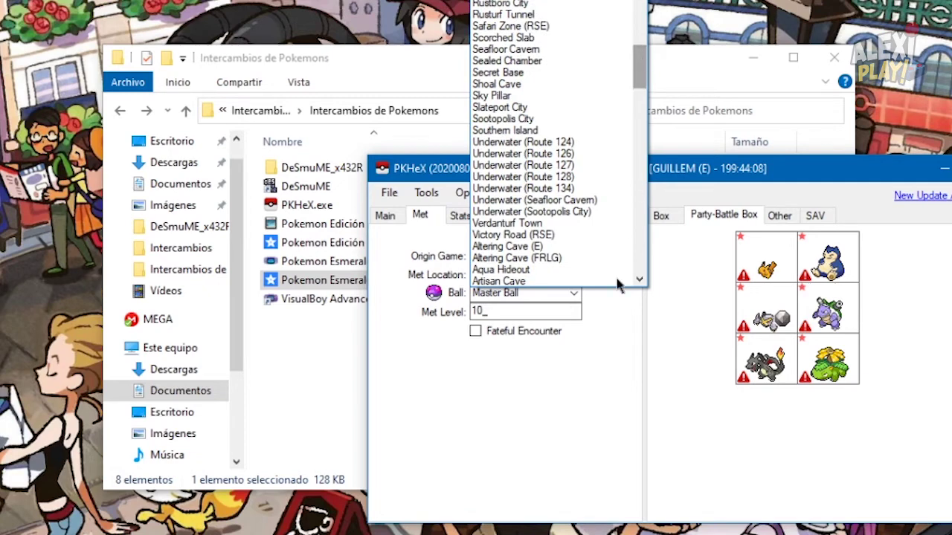
pyautogui.click(538, 408)
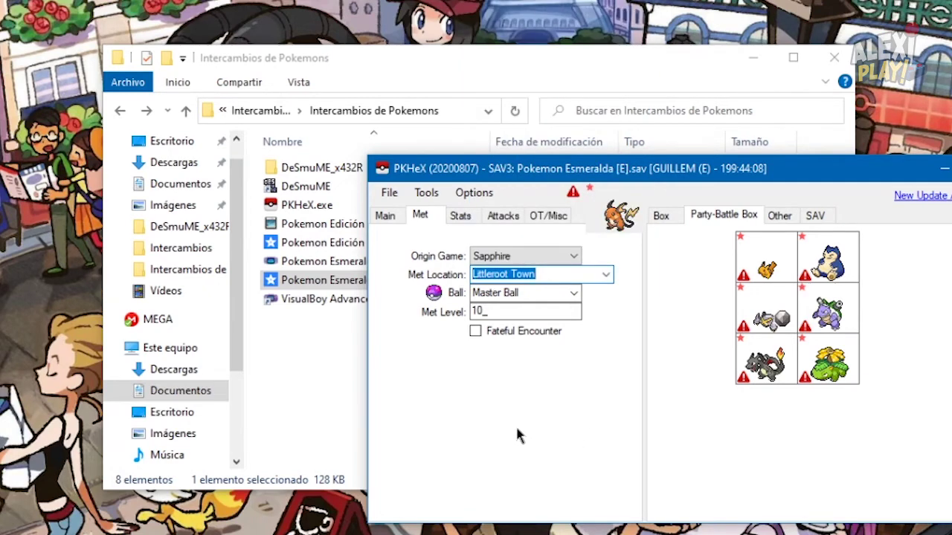
pyautogui.click(548, 294)
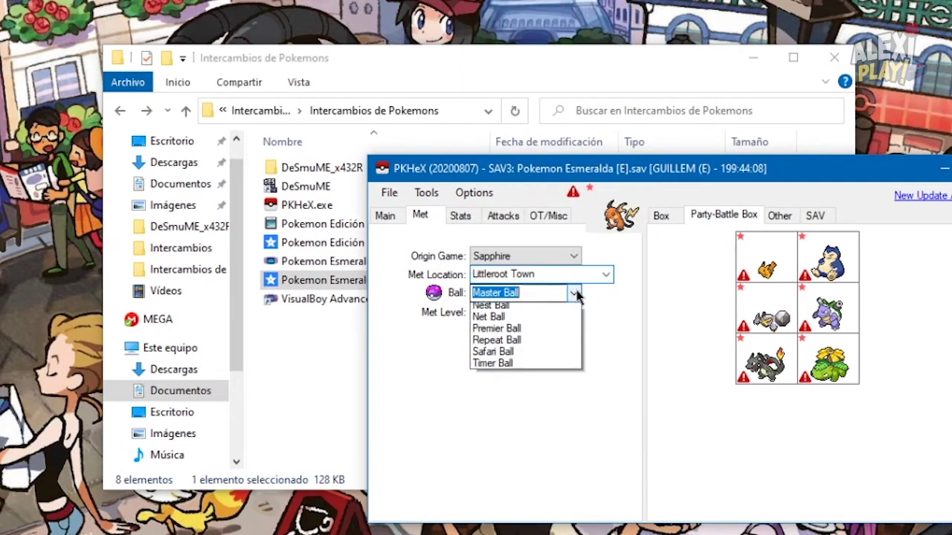
pyautogui.click(616, 350)
# - Put the edited Raichu in the first party slot and export the save, overwriting Pokemon Esmeralda [E].sav
pyautogui.moveTo(621, 216); pyautogui.dragTo(766, 257)
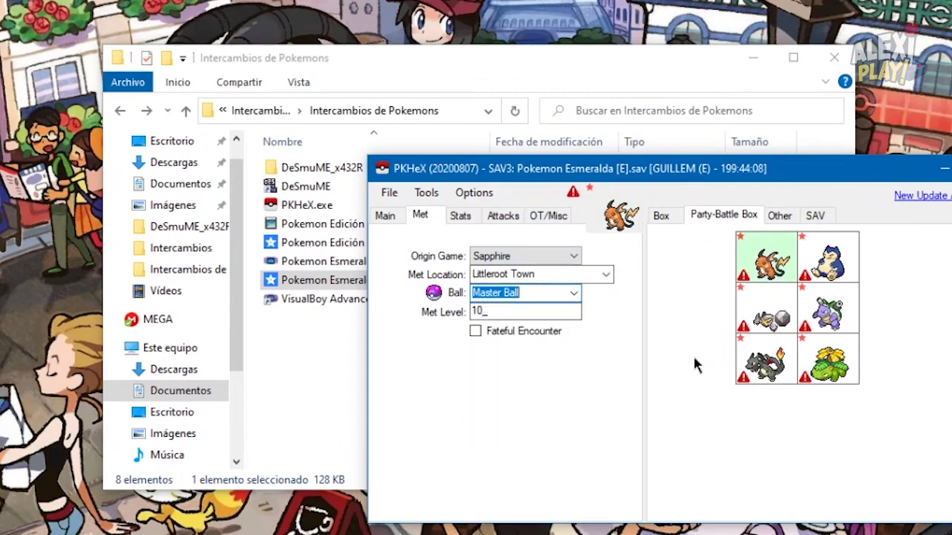
pyautogui.click(389, 192)
pyautogui.moveTo(439, 253)
pyautogui.click(547, 252)
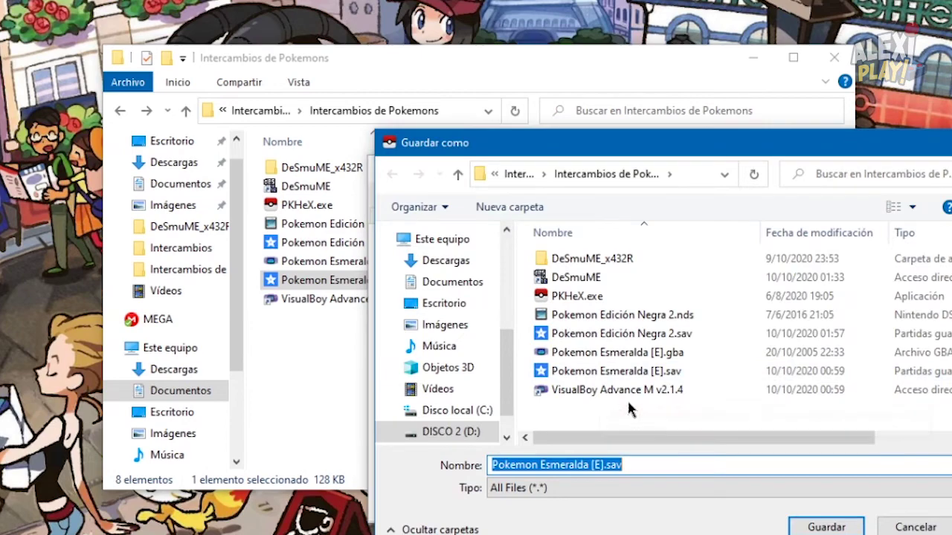
pyautogui.click(637, 372)
pyautogui.click(826, 527)
pyautogui.click(499, 272)
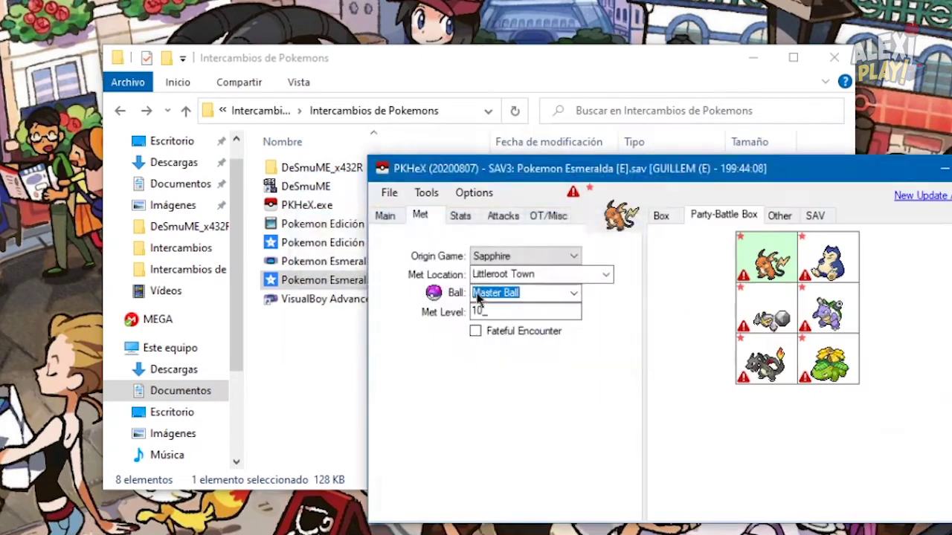
pyautogui.click(600, 345)
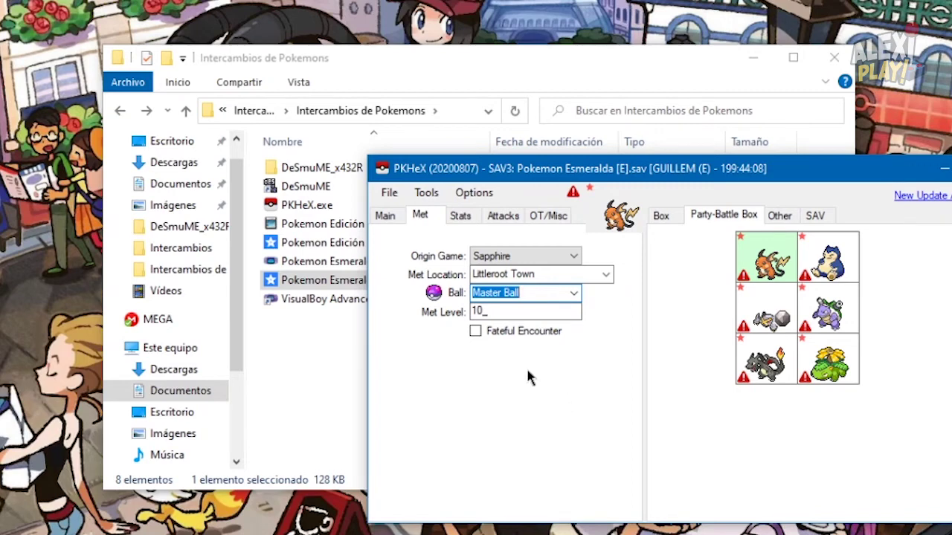
# - Display Raichu's main data beside the party, reposition the PKHeX window and minimize it
pyautogui.moveTo(851, 170); pyautogui.dragTo(724, 167)
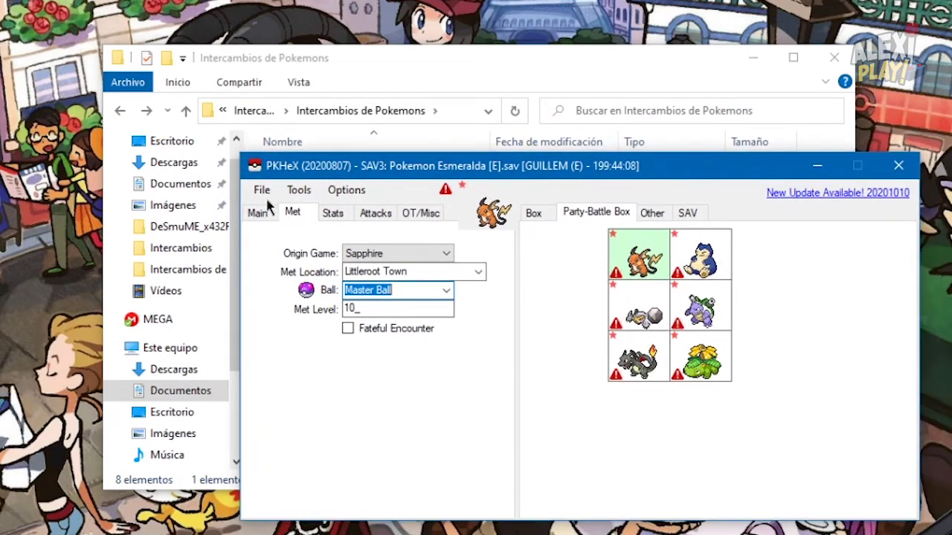
pyautogui.click(260, 213)
pyautogui.moveTo(797, 169); pyautogui.dragTo(739, 143)
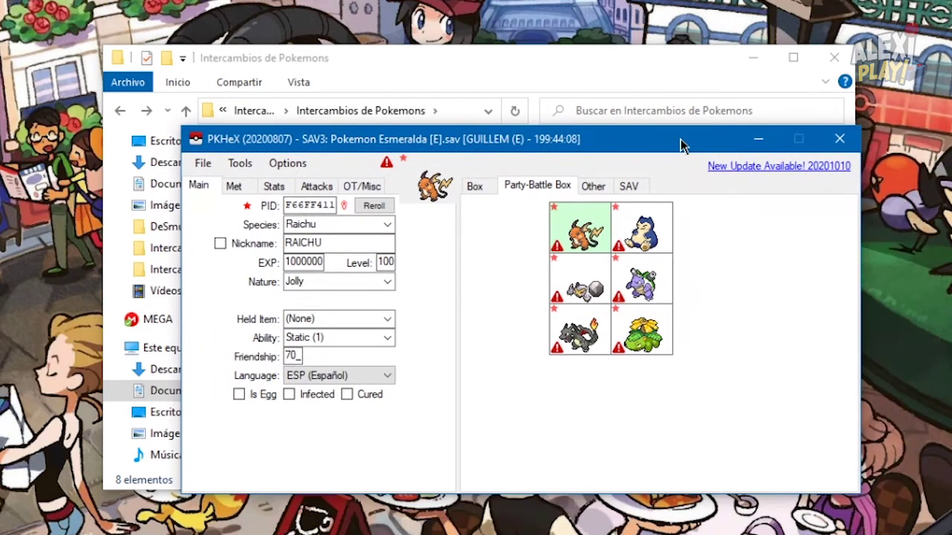
pyautogui.moveTo(634, 143); pyautogui.dragTo(611, 109)
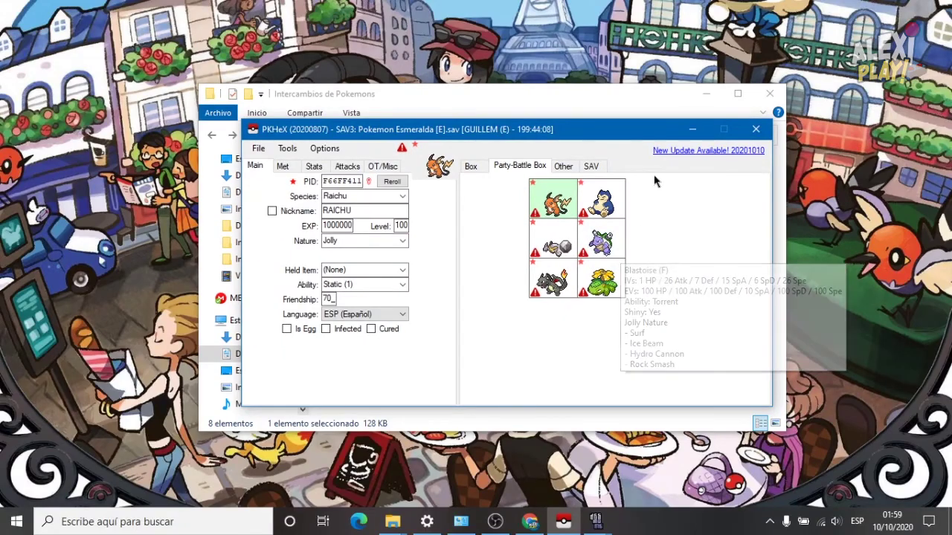
pyautogui.click(690, 130)
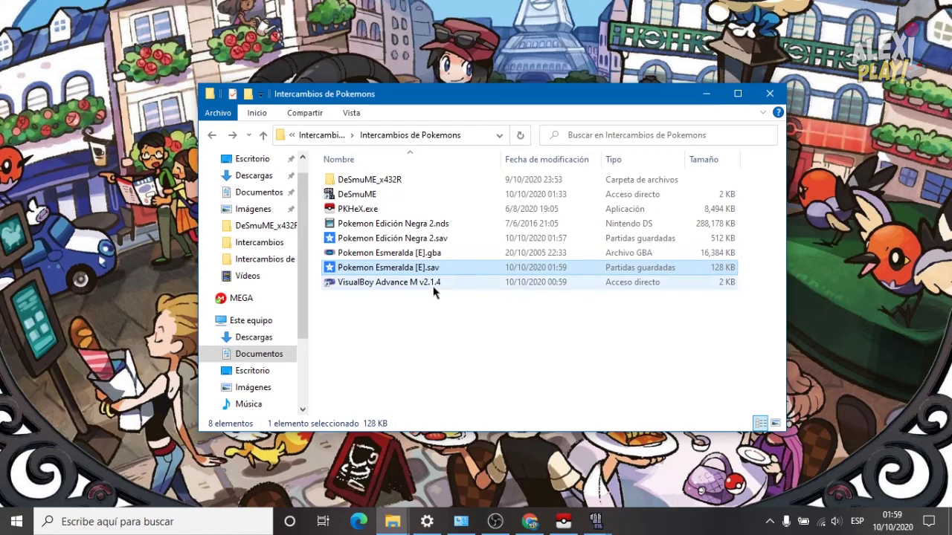
pyautogui.click(562, 523)
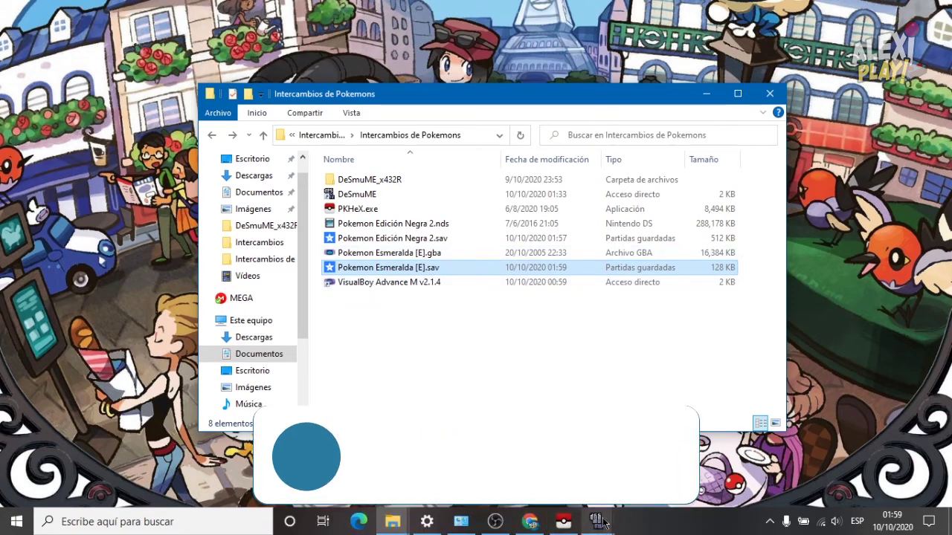
# - Switch to Chrome and look over the Pokémon Platino page on Centro Pokémon
pyautogui.click(540, 523)
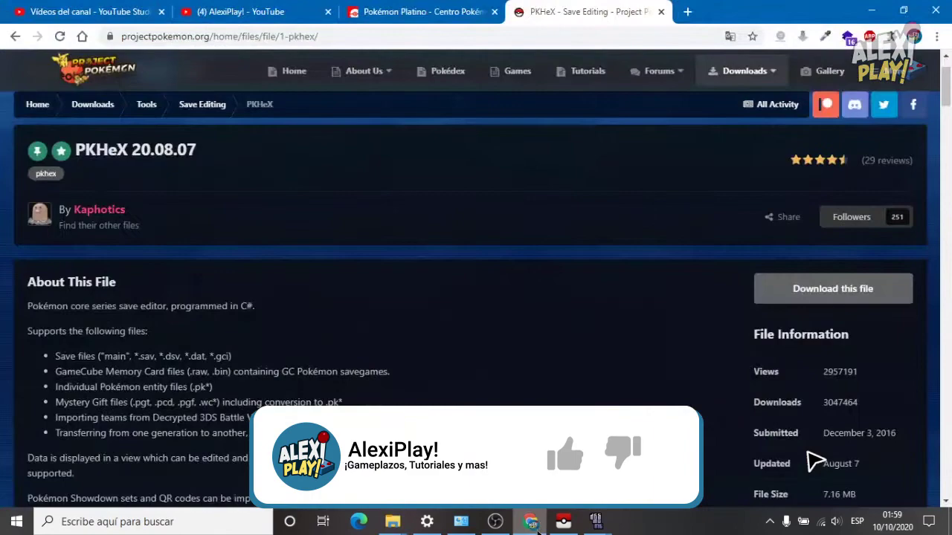
pyautogui.click(450, 13)
pyautogui.scroll(3, 334, 89)
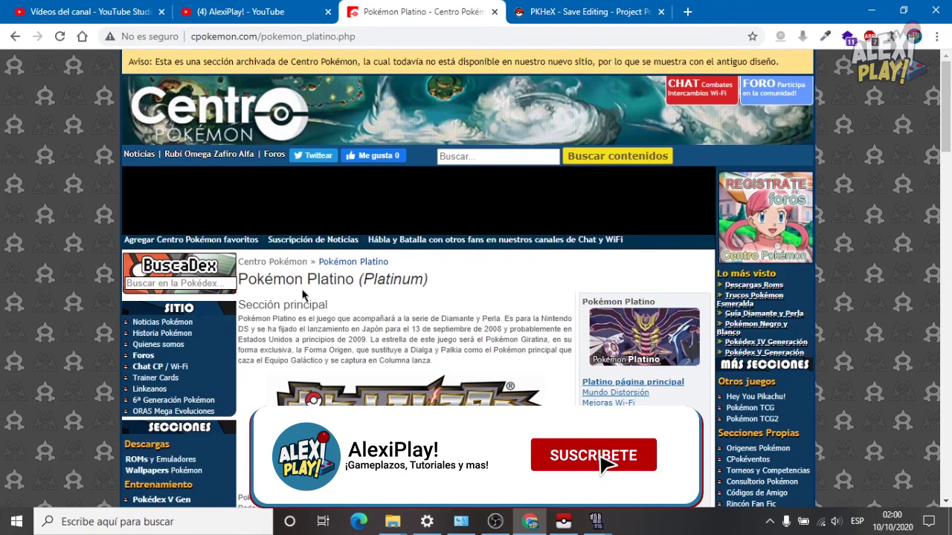
pyautogui.scroll(-6, 403, 226)
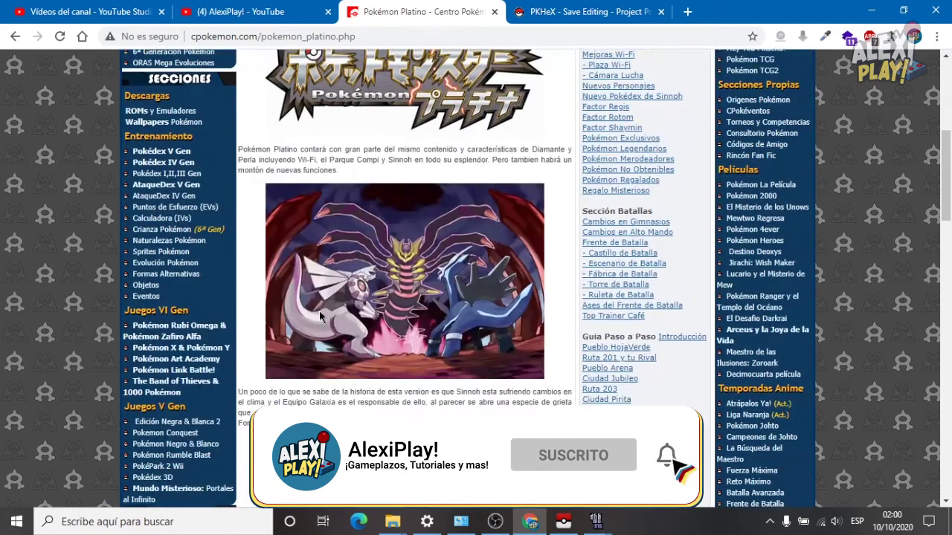
pyautogui.scroll(3, 320, 325)
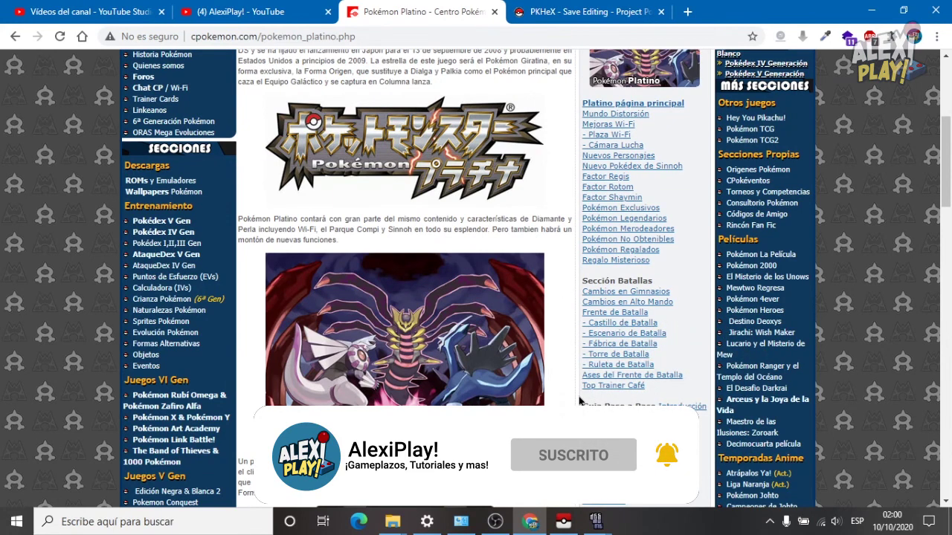
pyautogui.scroll(1, 673, 250)
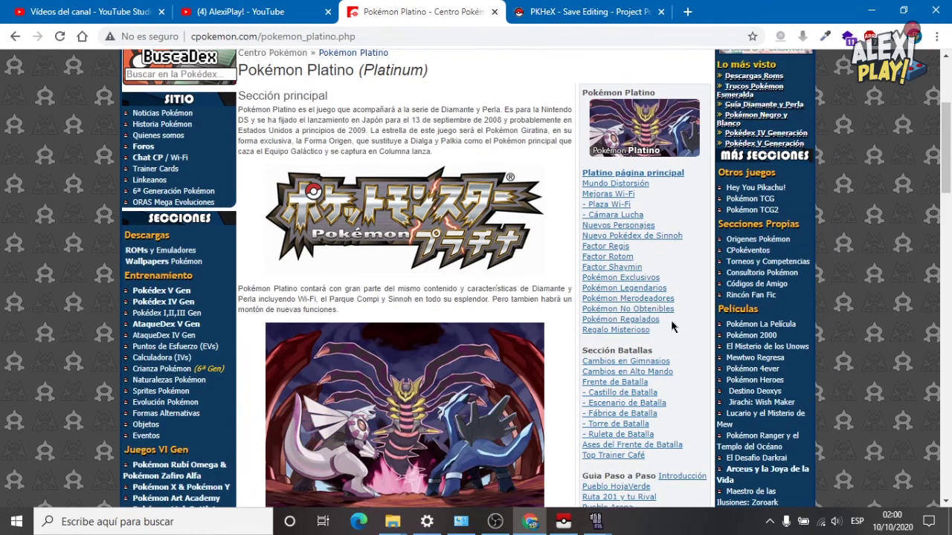
# - Open the Pokémon No Obtenibles page for Platino, look through its Pokémon list and return to the desktop
pyautogui.click(605, 330)
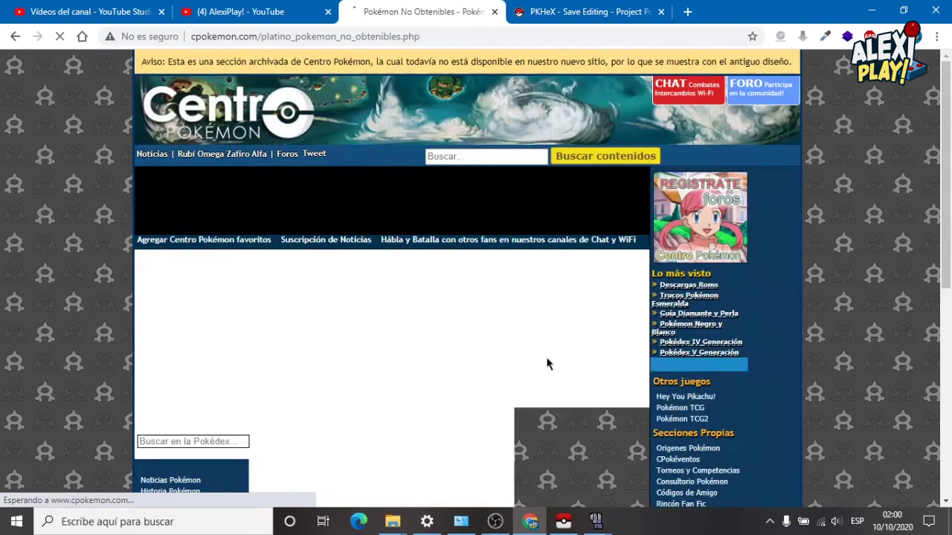
pyautogui.scroll(-3, 360, 347)
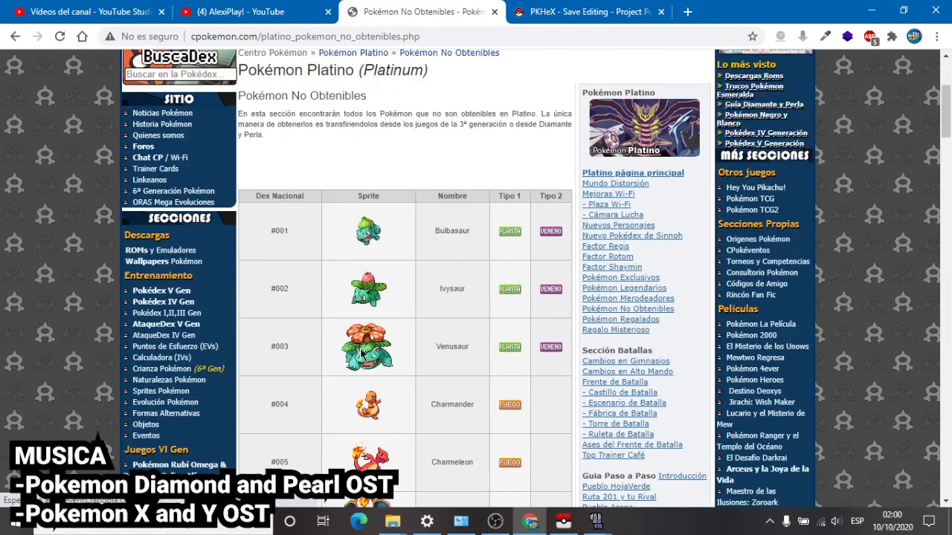
pyautogui.scroll(-20, 359, 355)
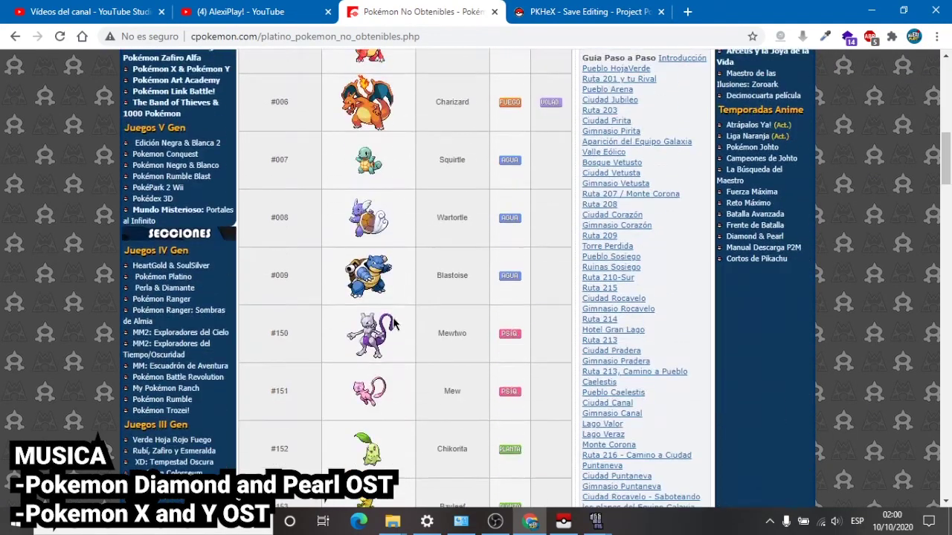
pyautogui.scroll(-20, 390, 341)
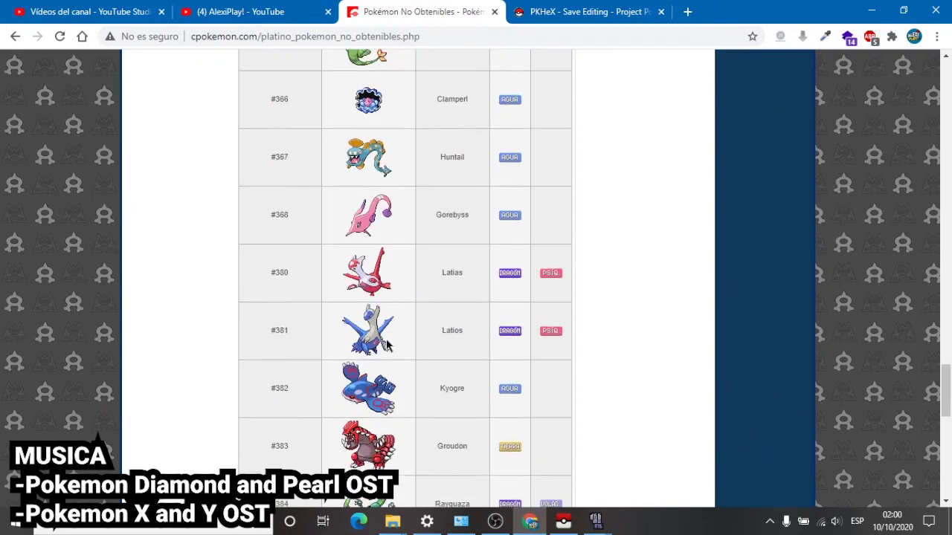
pyautogui.press('Home')
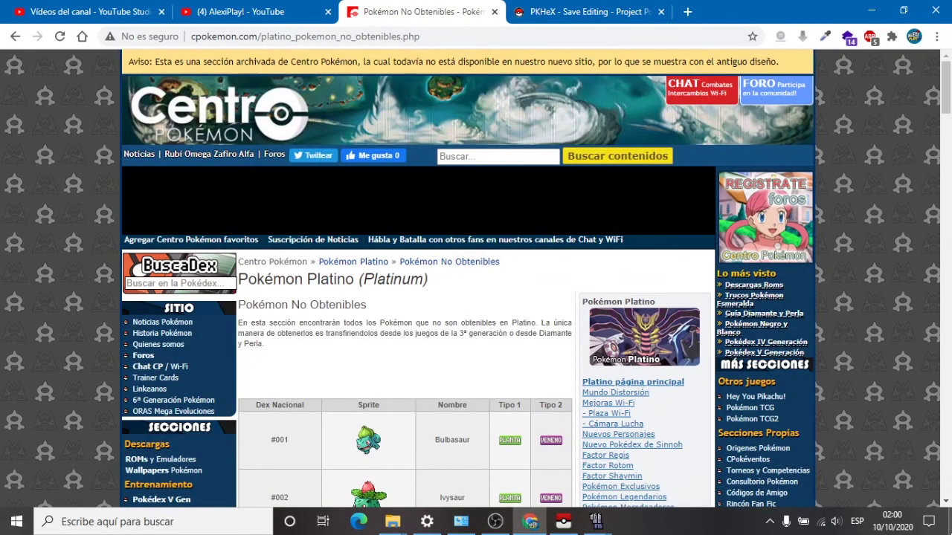
pyautogui.click(949, 521)
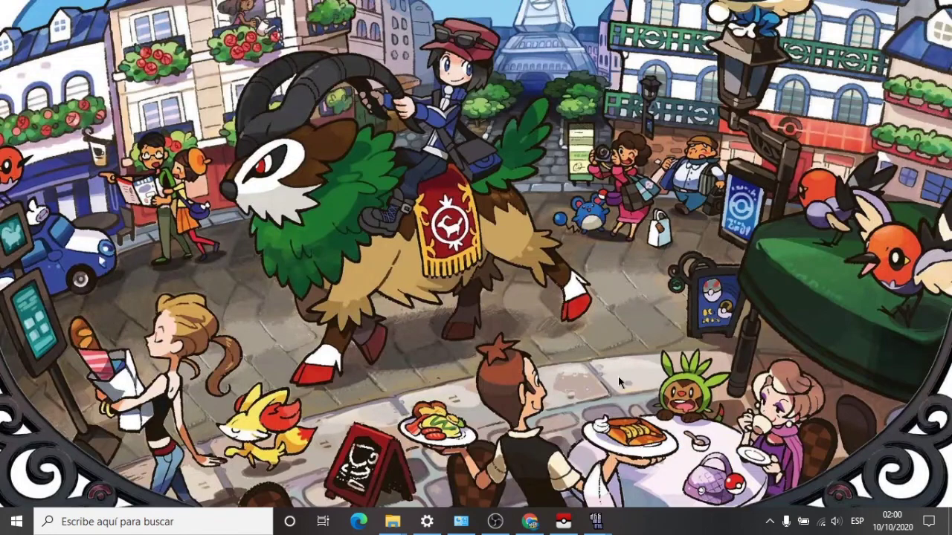